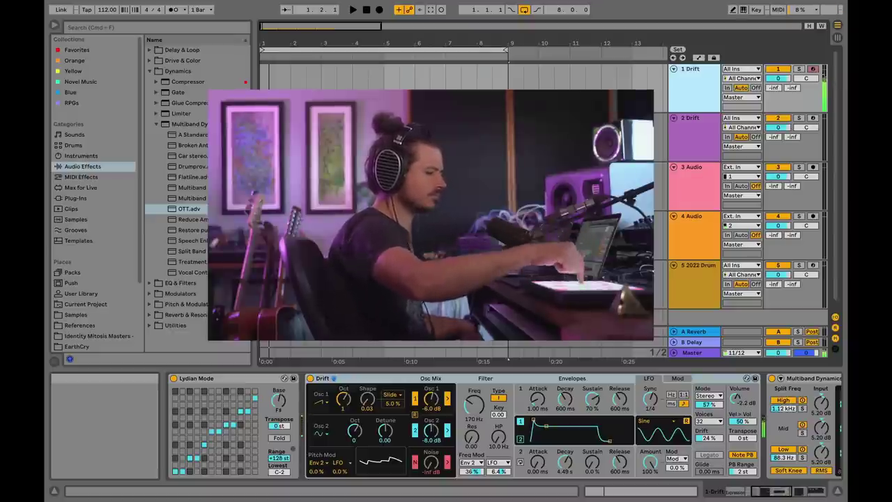
Loop bars 1–9 and start arrangement playback
click(341, 47)
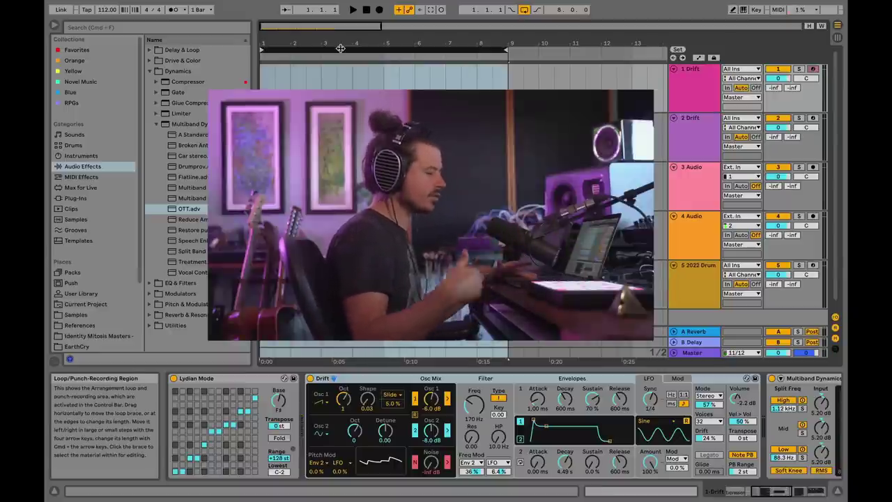
key(space)
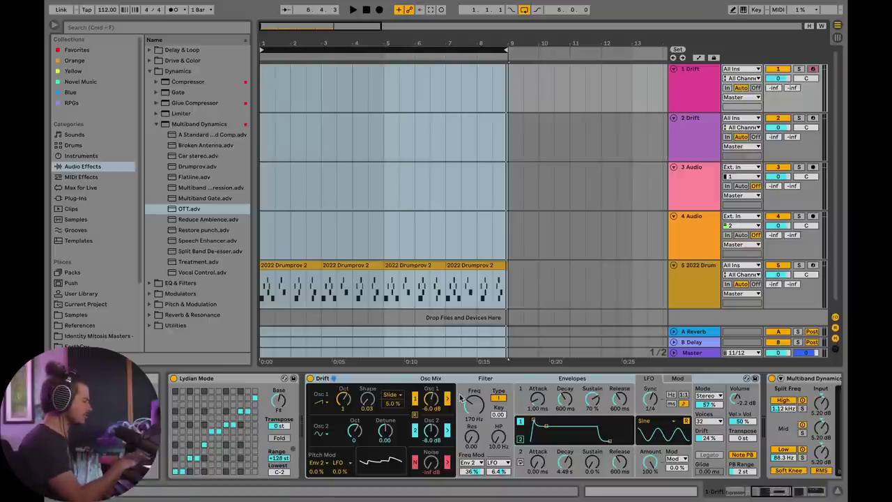
Delete the Expression Control, Chord and Lydian Mode devices from the Drift chain
scroll(388, 388, left, 6)
click(279, 382)
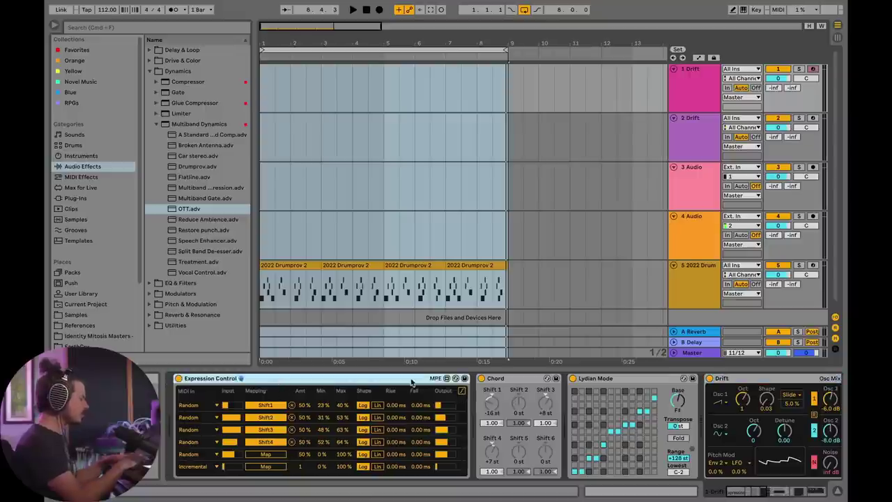
shift+click(595, 380)
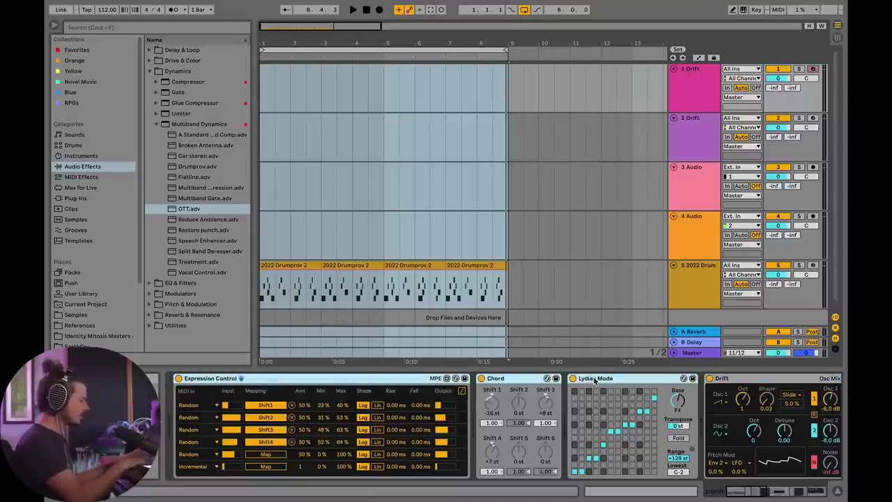
key(Delete)
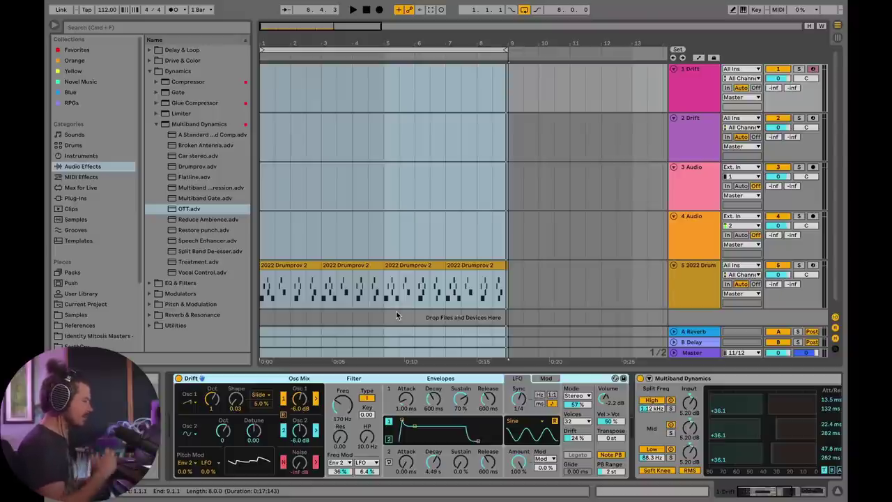
Add Expression Control from MIDI Effects to the Drift track ahead of the Drift synth
click(150, 70)
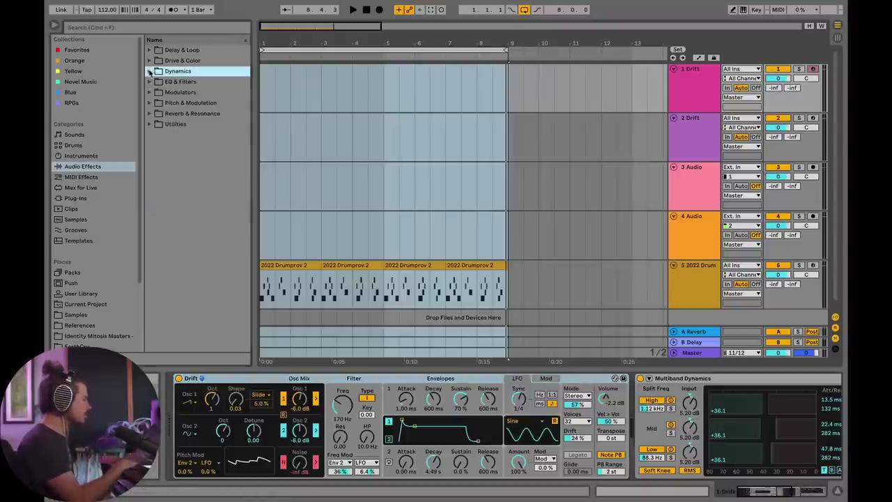
click(89, 180)
scroll(179, 143, up, 10)
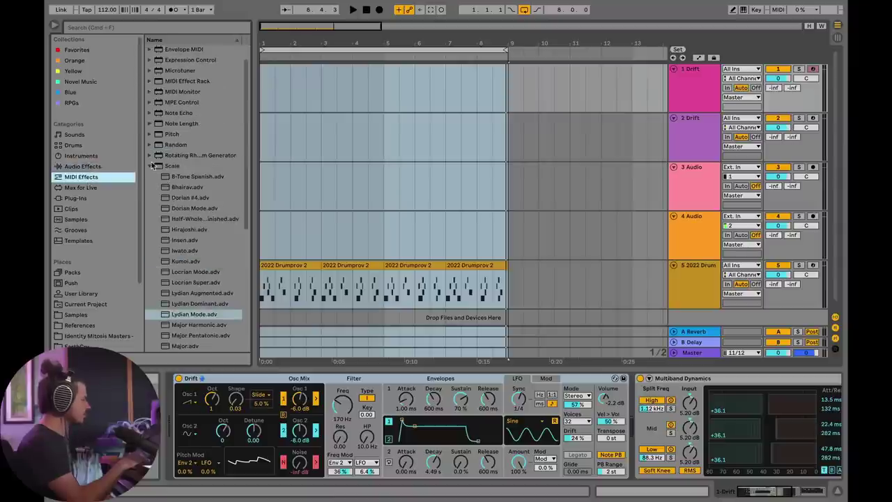
click(151, 169)
drag(159, 81, 174, 411)
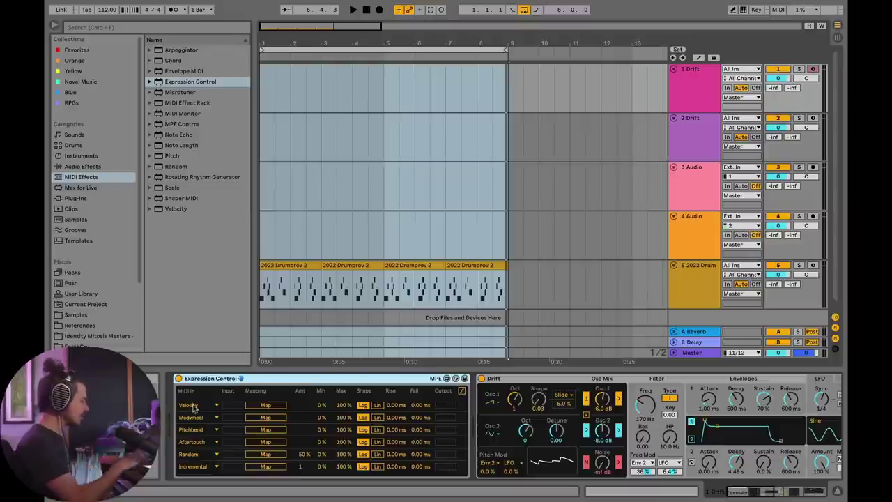
Insert the Lydian Mode scale preset between Expression Control and Drift
click(150, 188)
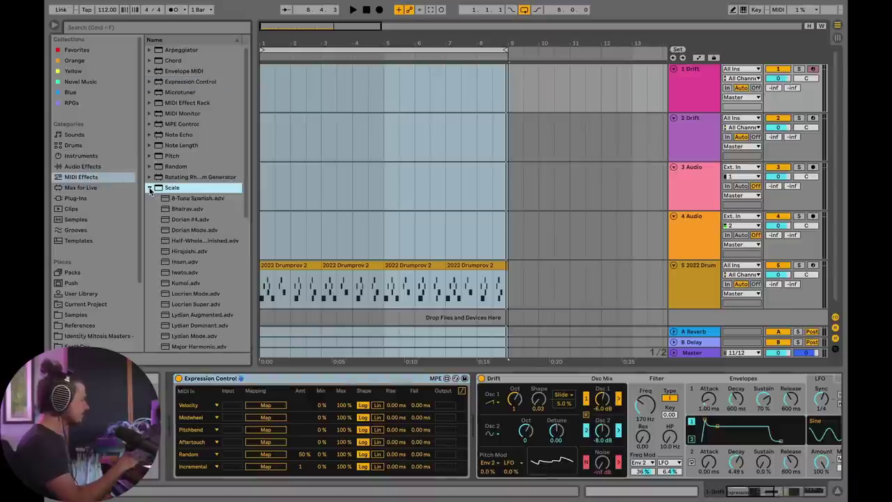
scroll(192, 266, down, 10)
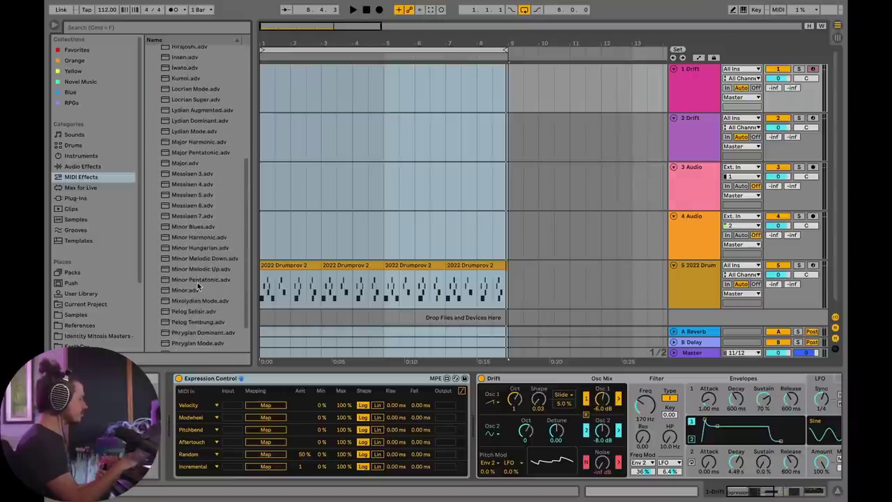
scroll(197, 282, up, 1)
scroll(198, 282, down, 1)
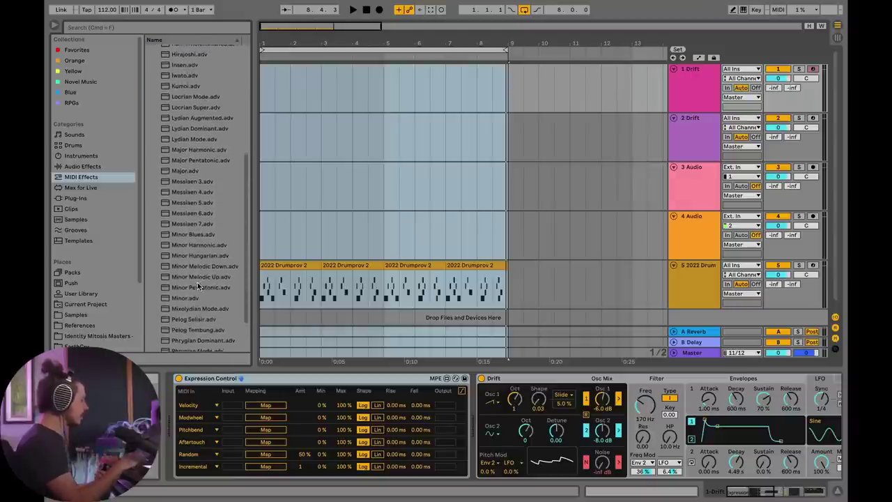
click(169, 137)
drag(170, 137, 482, 437)
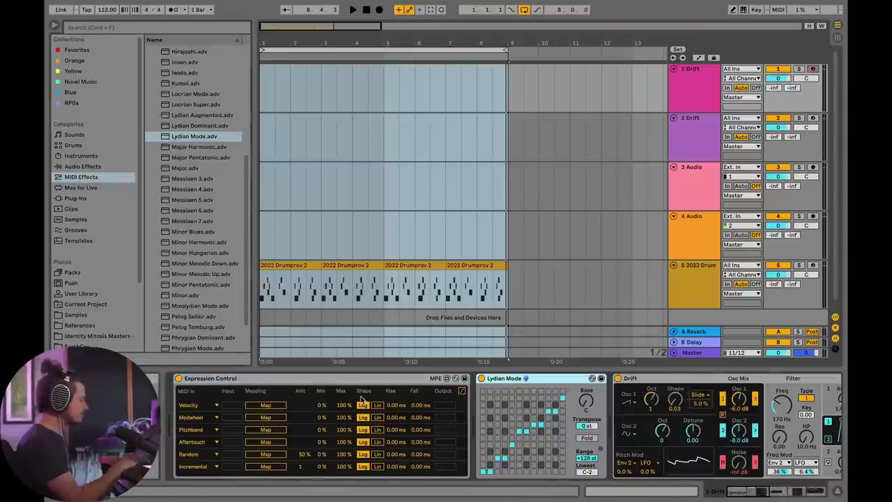
scroll(193, 165, up, 5)
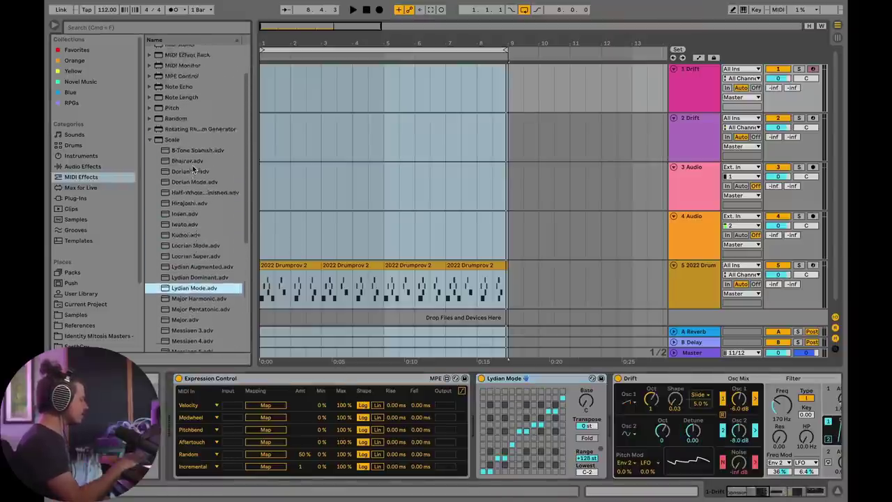
key(Left)
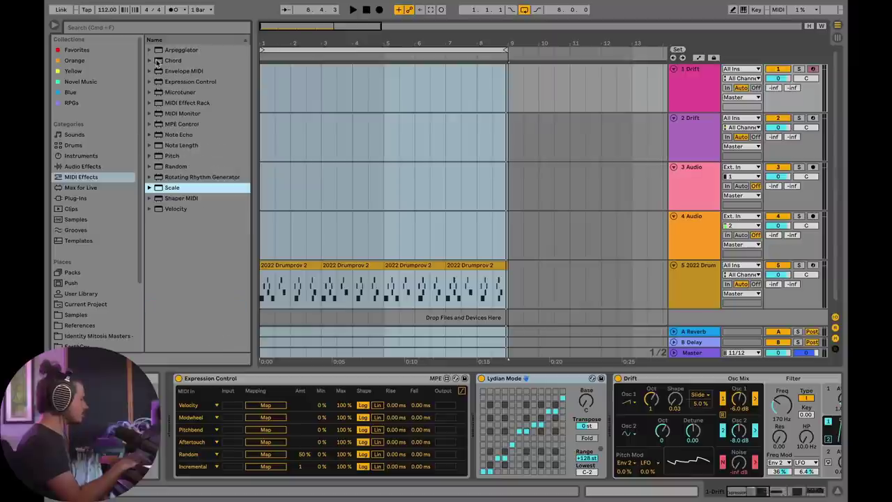
click(155, 60)
Insert Chord before Lydian Mode and set four Expression Control rows to Random
drag(472, 416, 473, 416)
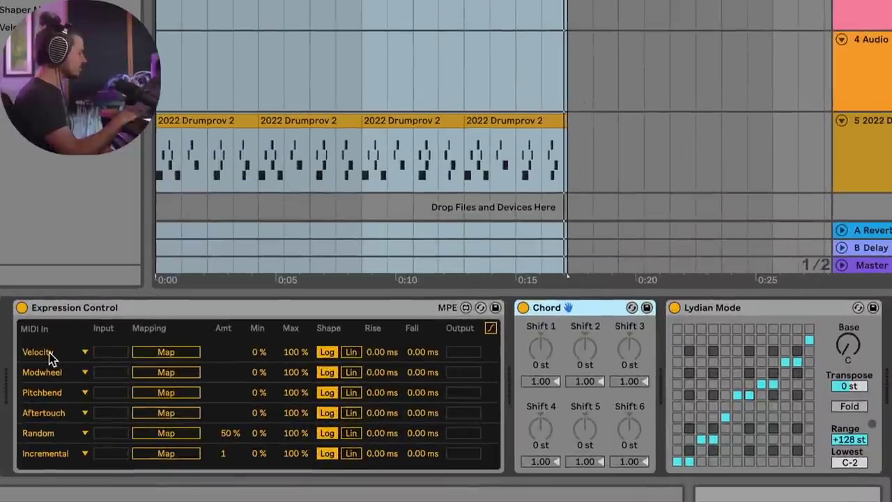
click(49, 354)
click(60, 292)
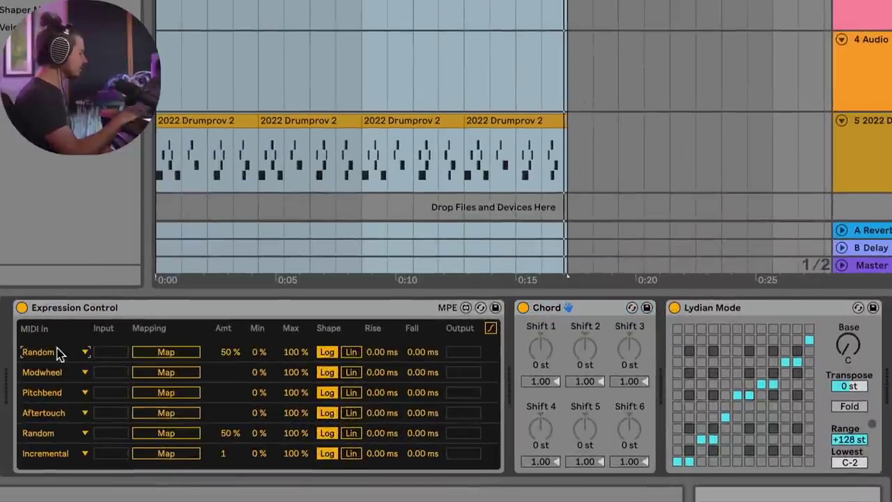
click(56, 372)
click(60, 322)
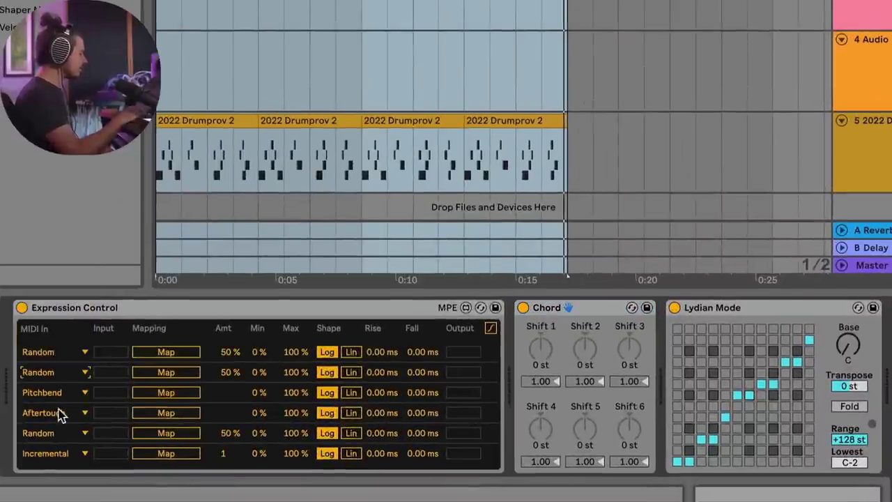
click(56, 392)
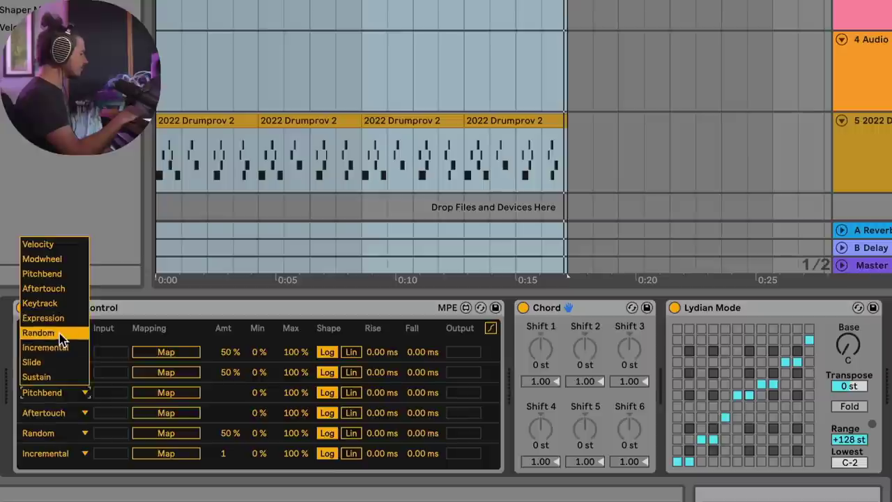
click(59, 333)
click(60, 415)
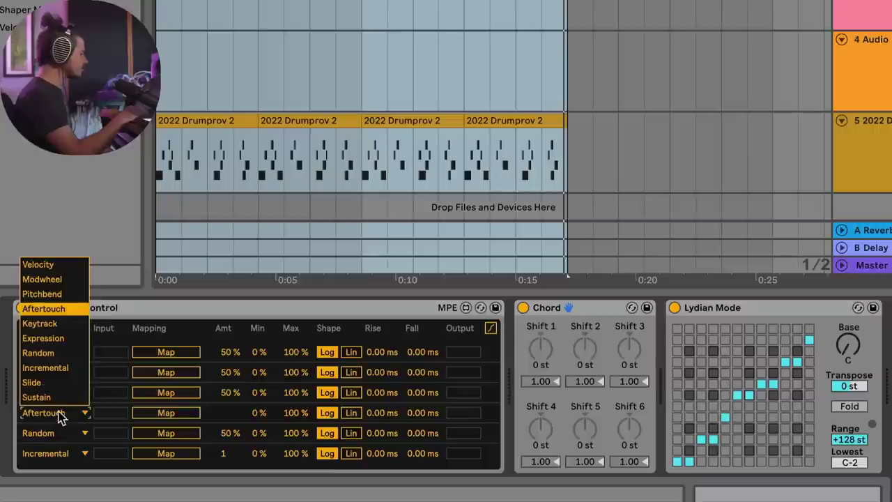
click(59, 353)
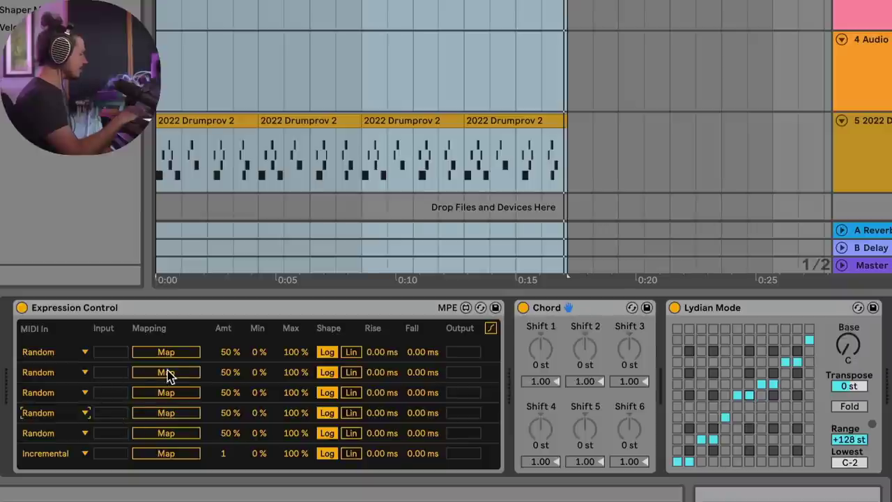
Map the four Random rows to Chord's Shift 1, 2, 3 and 4 knobs
click(167, 352)
click(540, 352)
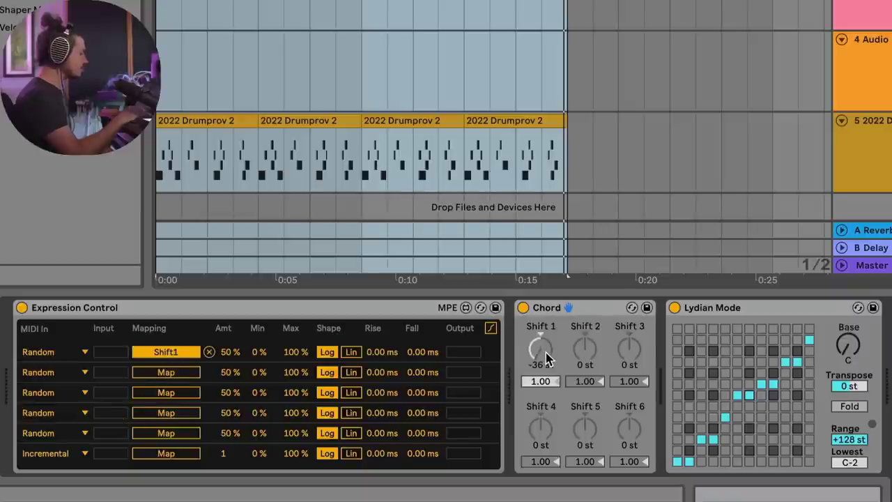
click(192, 376)
click(584, 348)
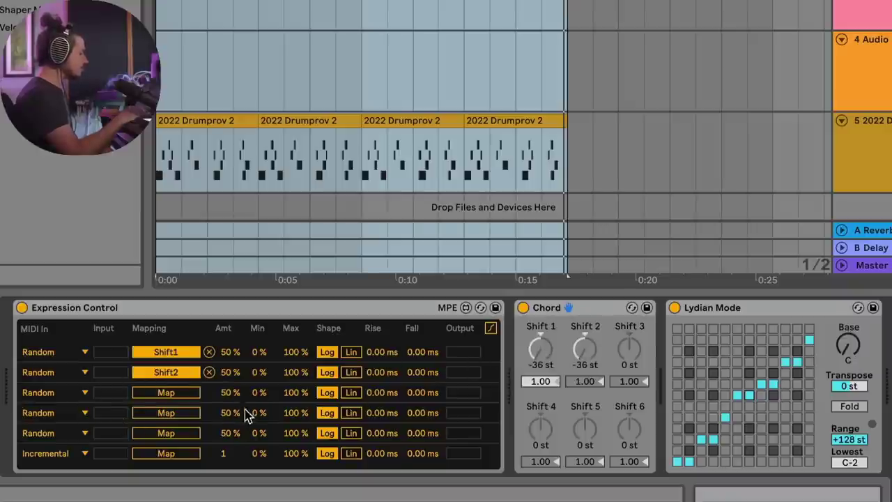
click(189, 392)
click(629, 348)
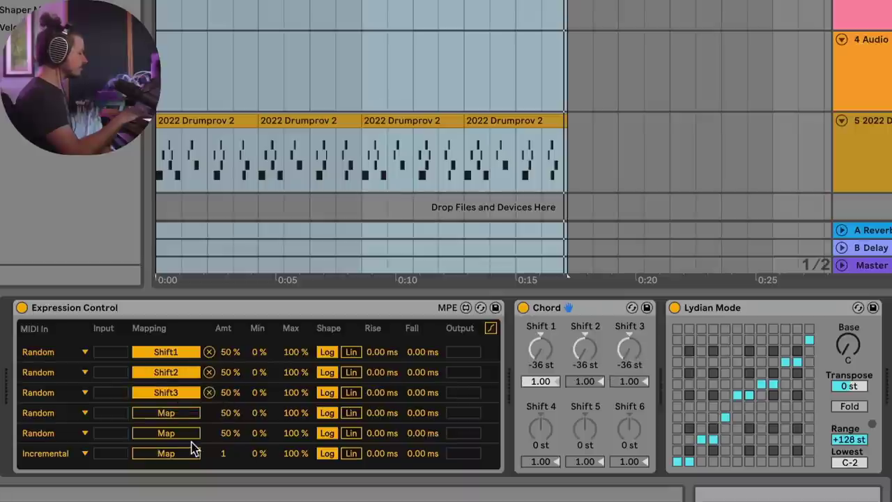
click(167, 414)
click(538, 427)
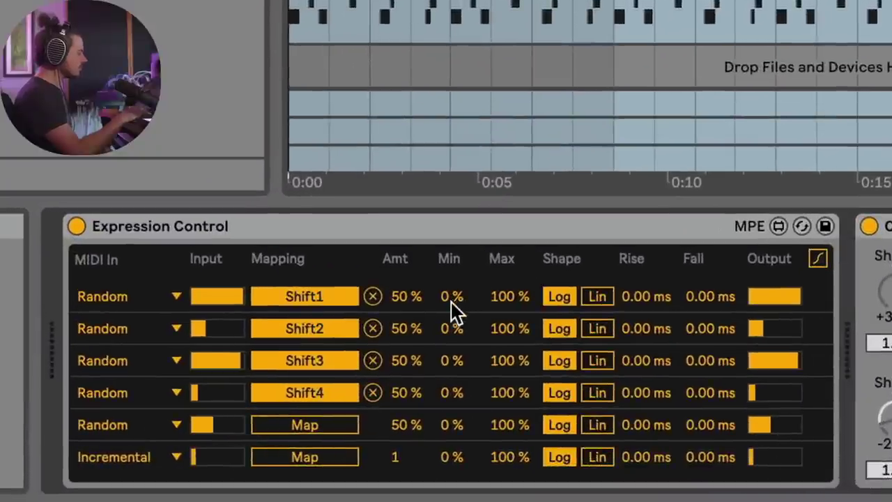
Set the Random rows' Min–Max to 15–30%, 20–40%, 29–44% and 33–51%
click(454, 299)
drag(454, 299, 454, 272)
drag(506, 300, 507, 329)
drag(458, 293, 458, 290)
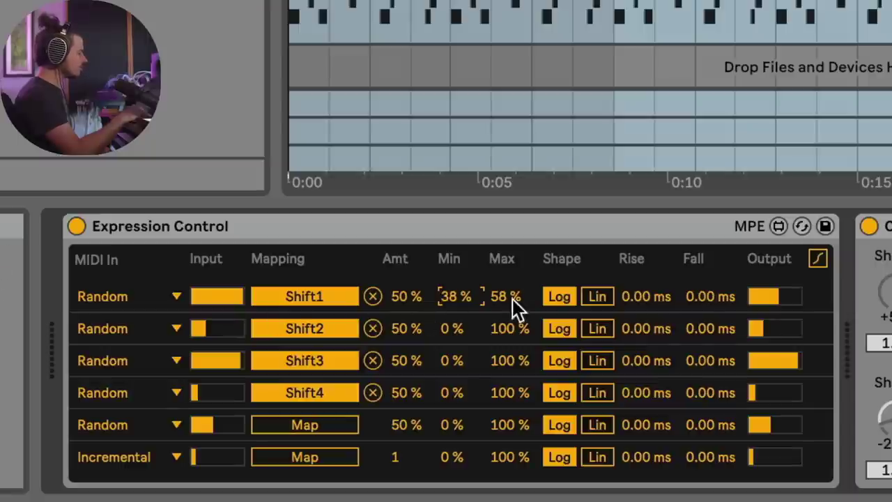
mouse_move(512, 304)
mouse_down()
mouse_move(454, 304)
mouse_move(503, 301)
mouse_move(503, 313)
mouse_up()
mouse_move(443, 328)
mouse_down()
mouse_move(443, 310)
mouse_move(441, 339)
mouse_up()
drag(503, 328, 451, 370)
click(452, 392)
drag(506, 395, 506, 408)
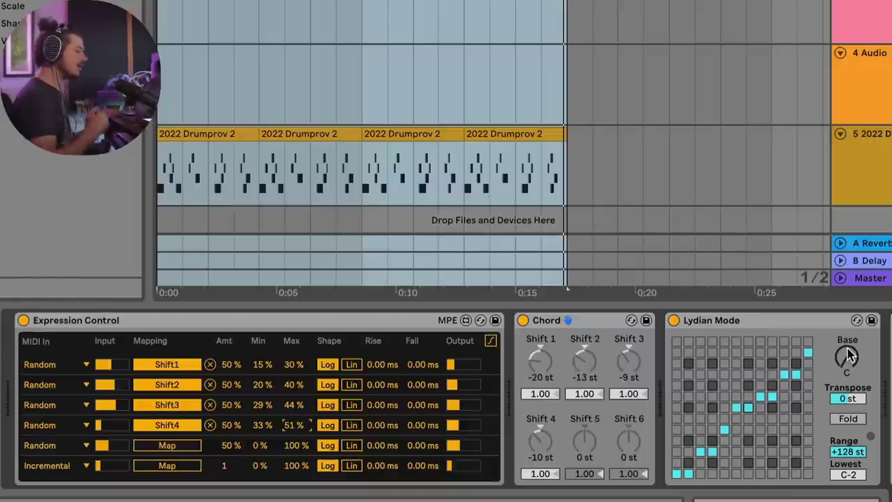
Replace Lydian Mode with the Minor Pentatonic scale preset, base note F#
drag(847, 357, 847, 341)
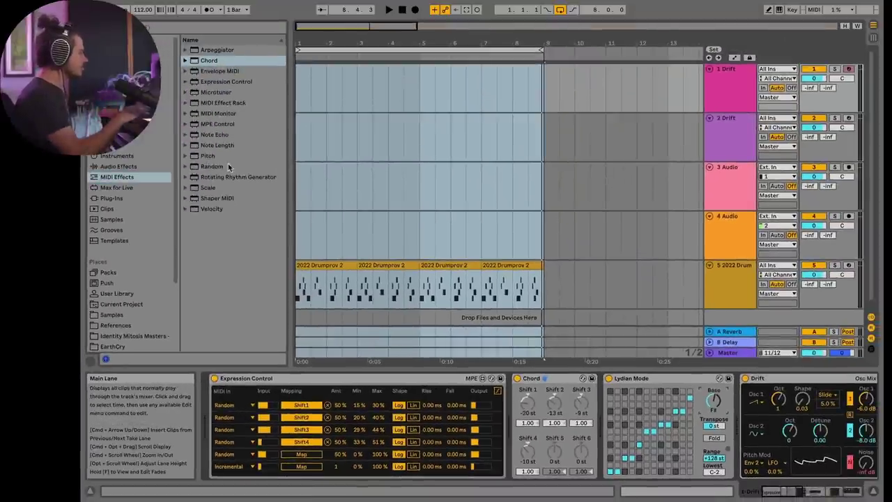
click(212, 166)
scroll(224, 216, down, 10)
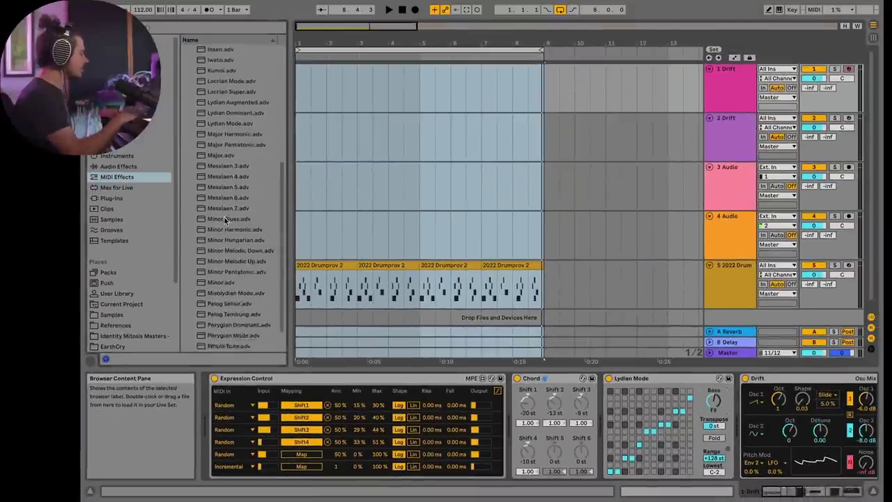
scroll(224, 216, down, 1)
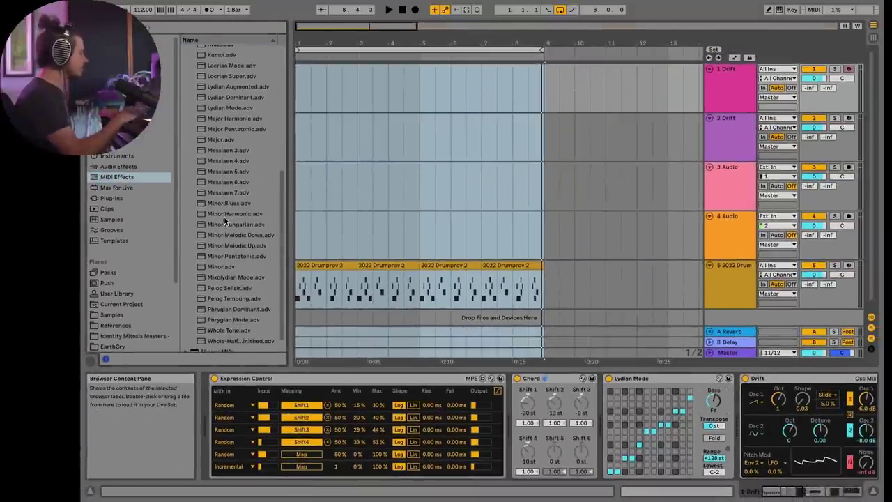
click(202, 257)
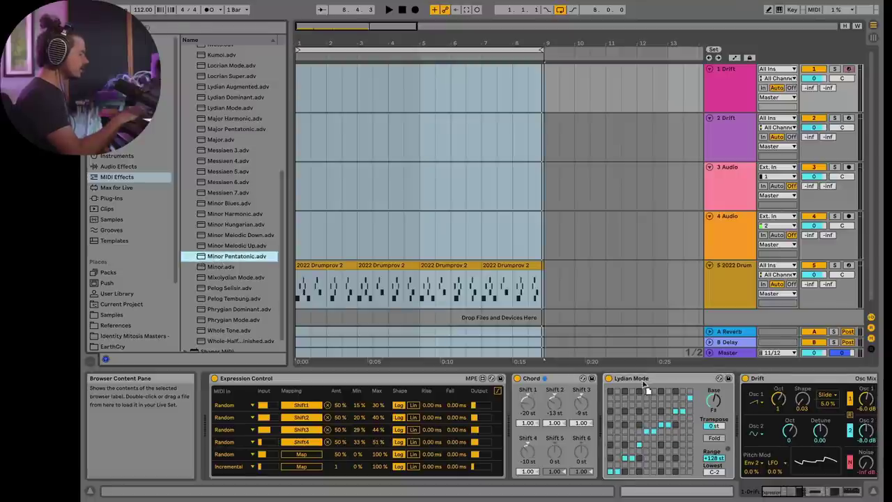
drag(645, 388, 647, 390)
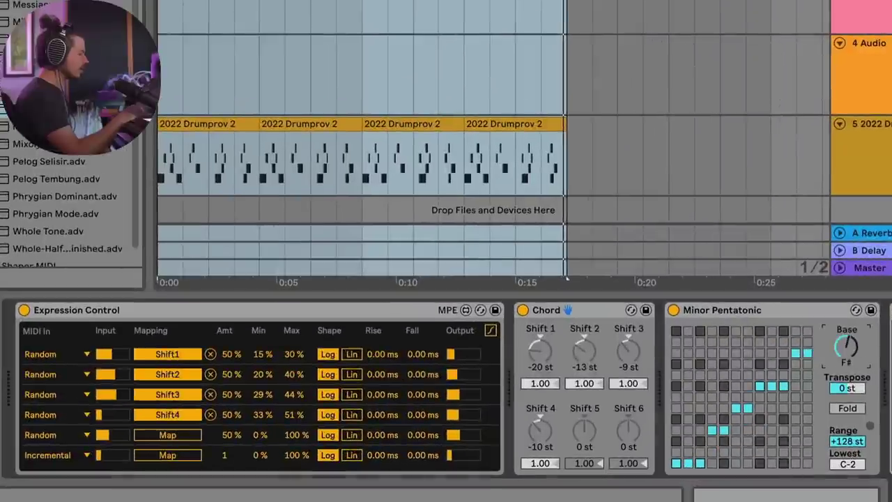
drag(846, 345, 846, 345)
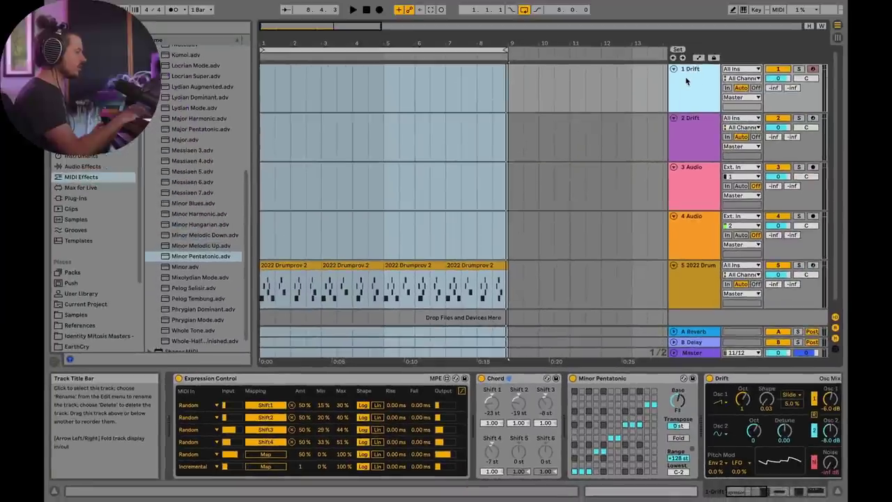
Insert a new MIDI track taking its input from 1-Drift
right_click(686, 81)
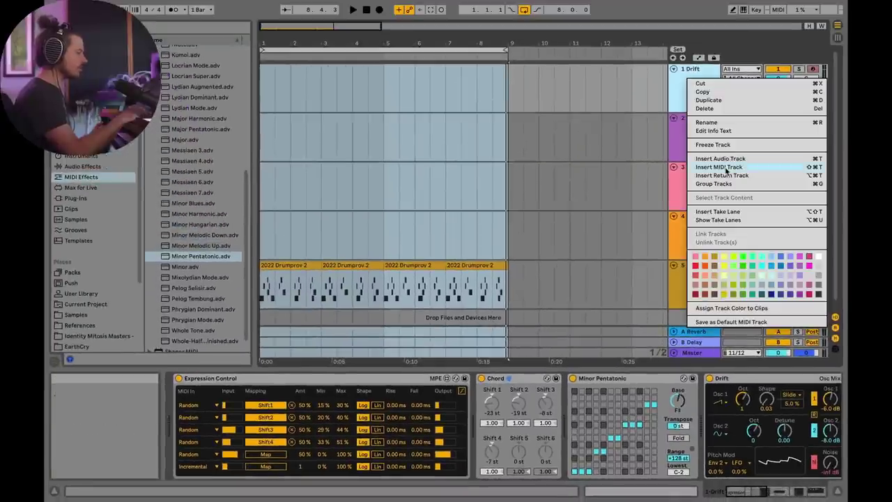
click(732, 169)
click(734, 119)
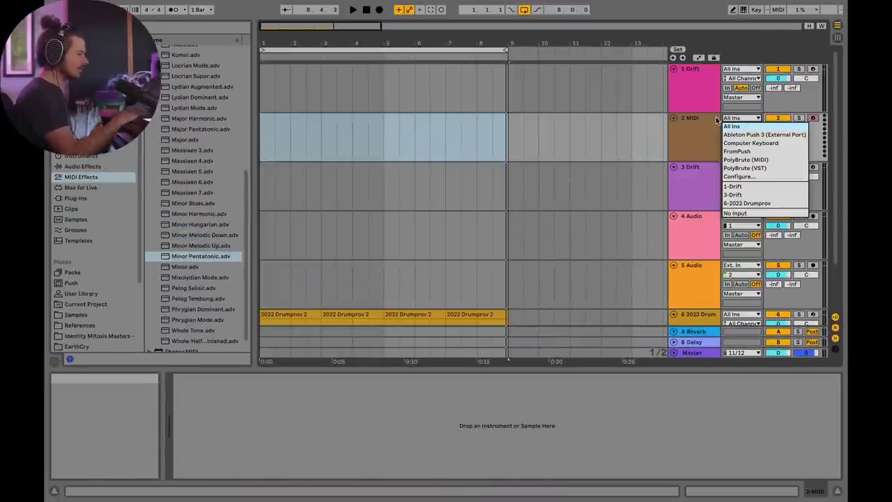
click(733, 186)
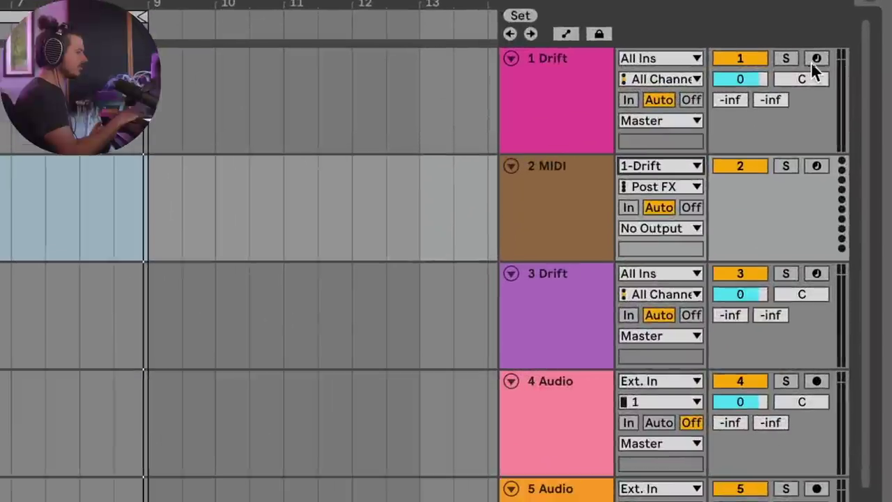
Arm both the Drift and MIDI tracks and set the MIDI track's monitor to In
click(812, 69)
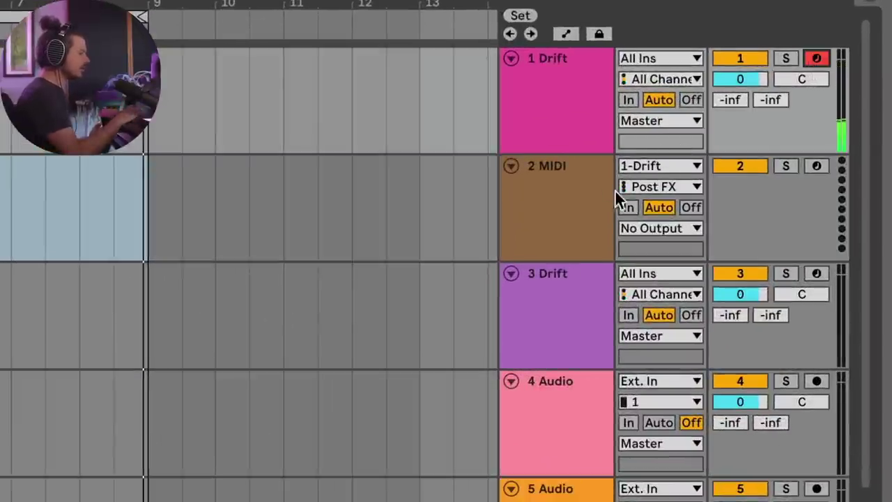
click(633, 207)
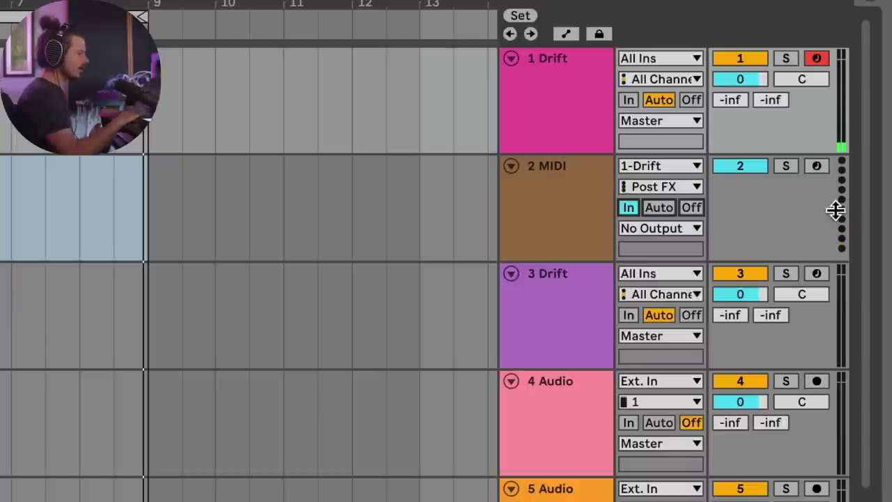
click(816, 167)
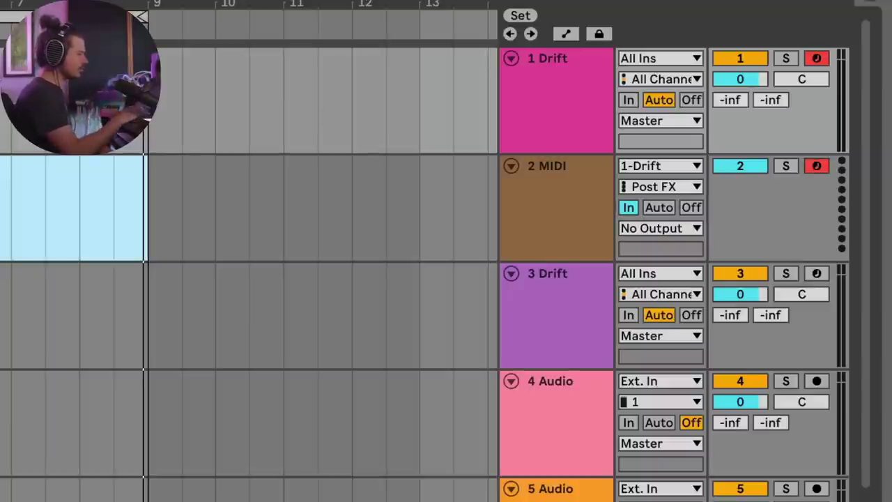
click(148, 209)
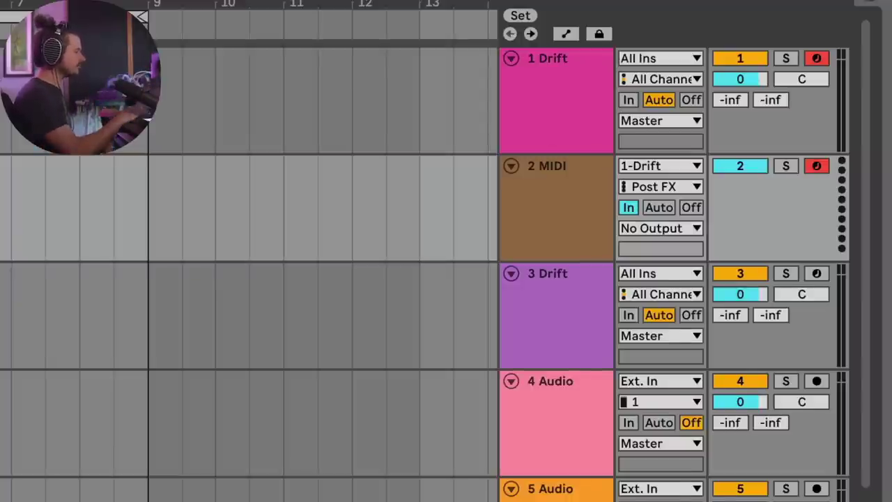
Record the chord performance into the arrangement with F9, then stop
key(F9)
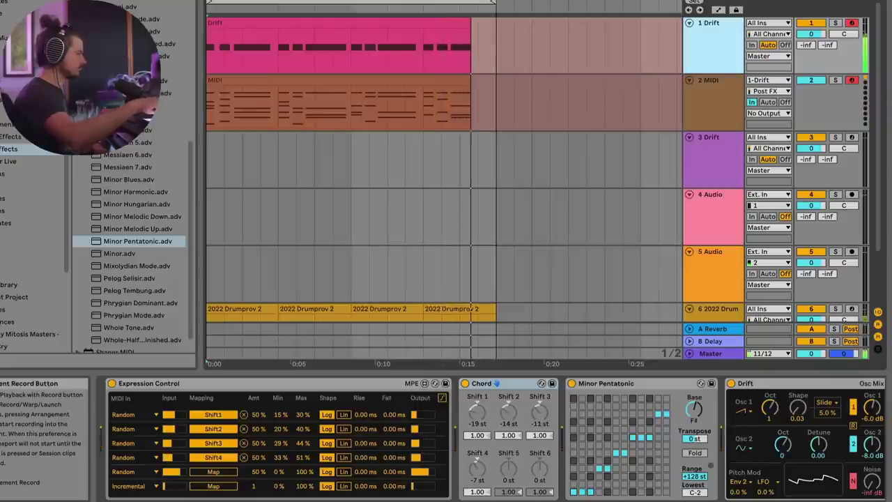
key(space)
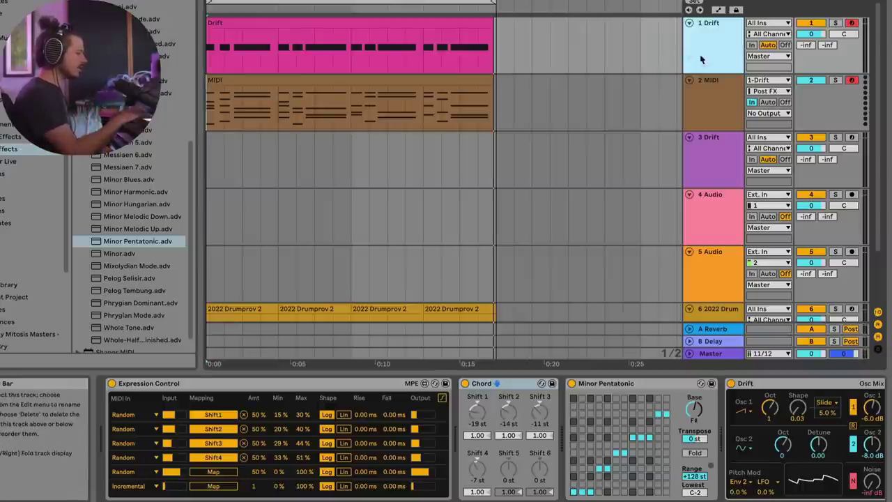
Paste the copied Drift and Multiband Dynamics devices into the MIDI track's empty chain
scroll(678, 391, right, 10)
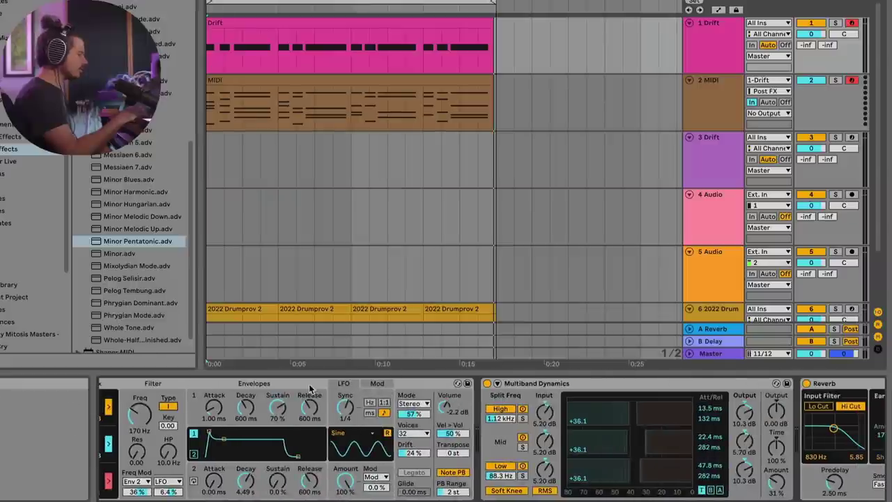
scroll(305, 388, left, 5)
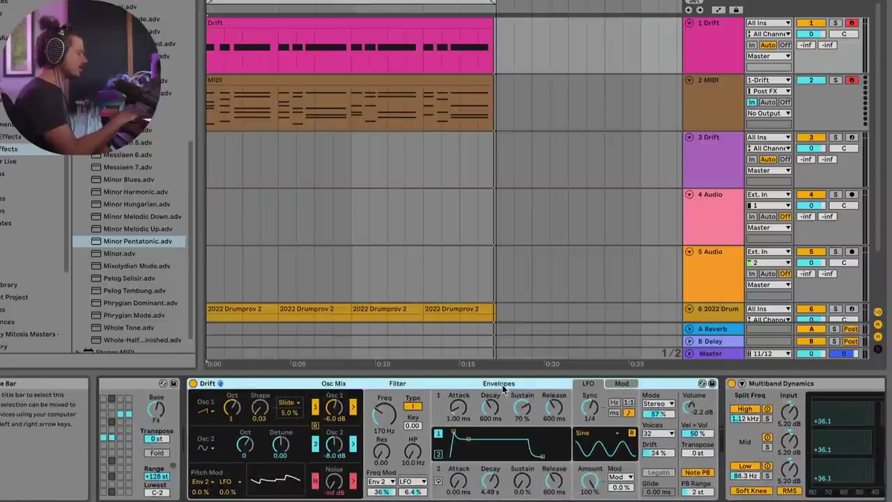
scroll(503, 387, right, 11)
scroll(453, 389, left, 1)
scroll(453, 389, left, 5)
scroll(198, 388, left, 3)
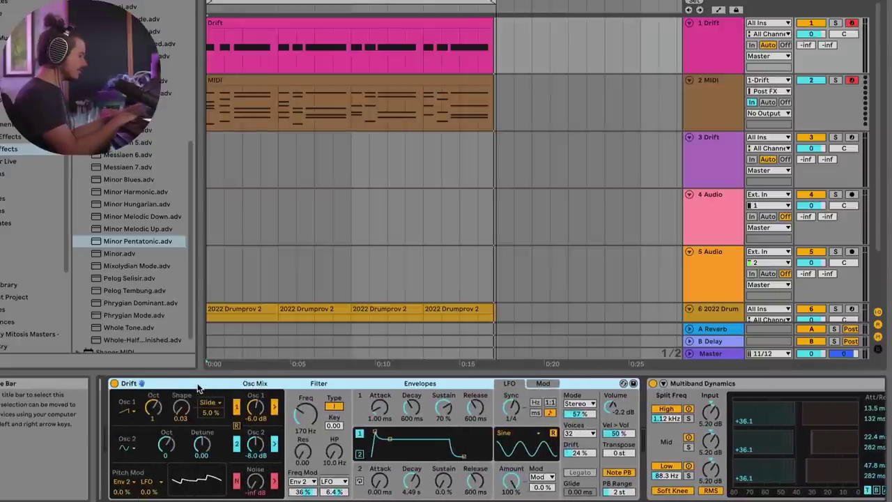
scroll(198, 387, right, 10)
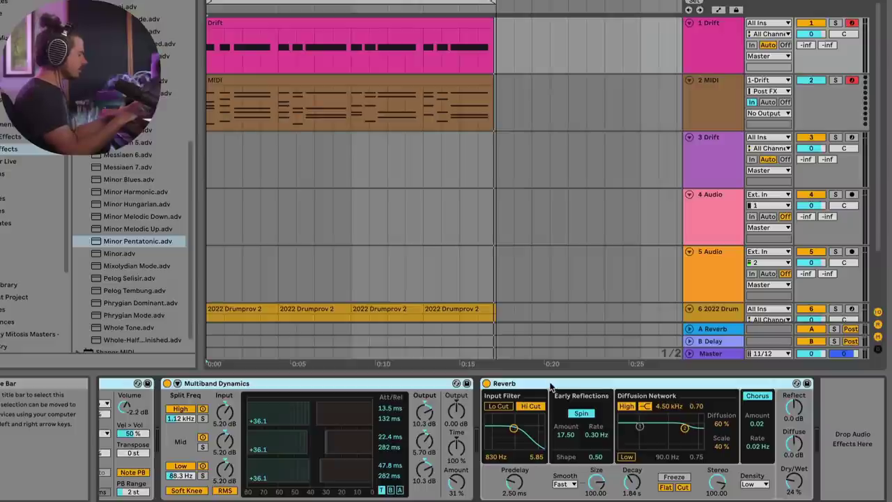
click(655, 104)
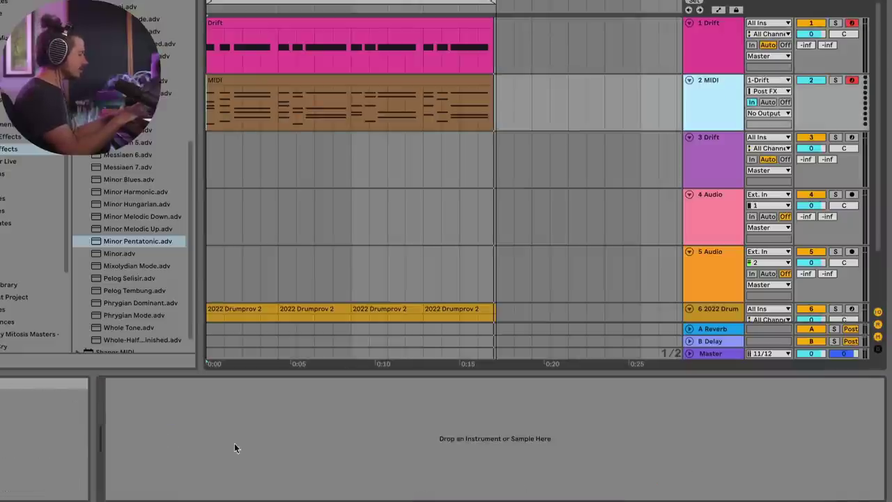
right_click(142, 432)
click(159, 434)
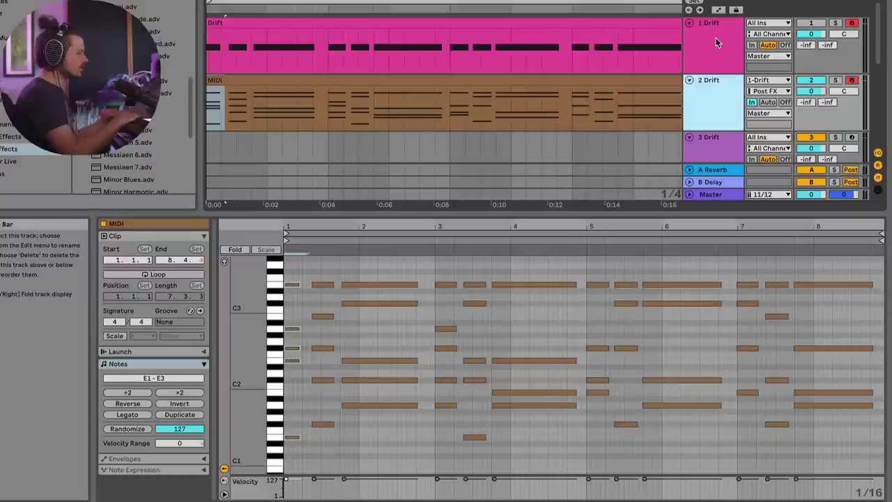
click(715, 38)
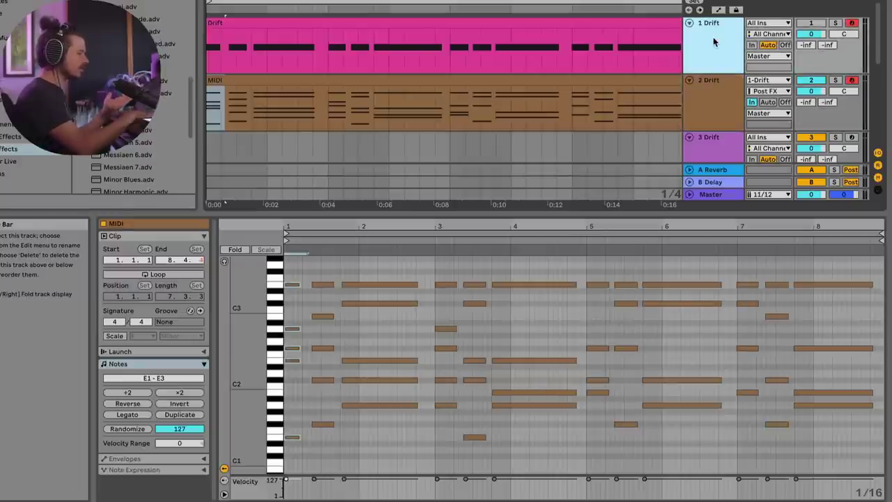
Delete the original Drift track and show the recorded MIDI clip's notes in the piano roll
key(Delete)
click(307, 5)
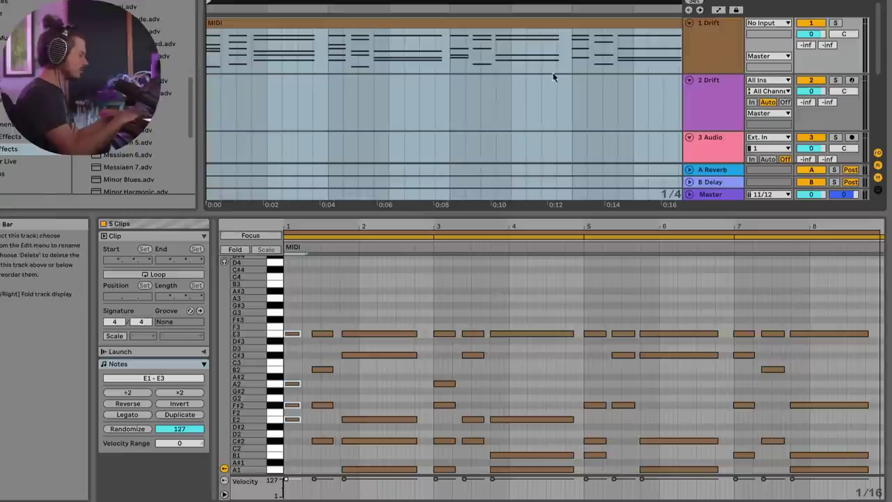
scroll(361, 335, down, 2)
scroll(361, 335, up, 3)
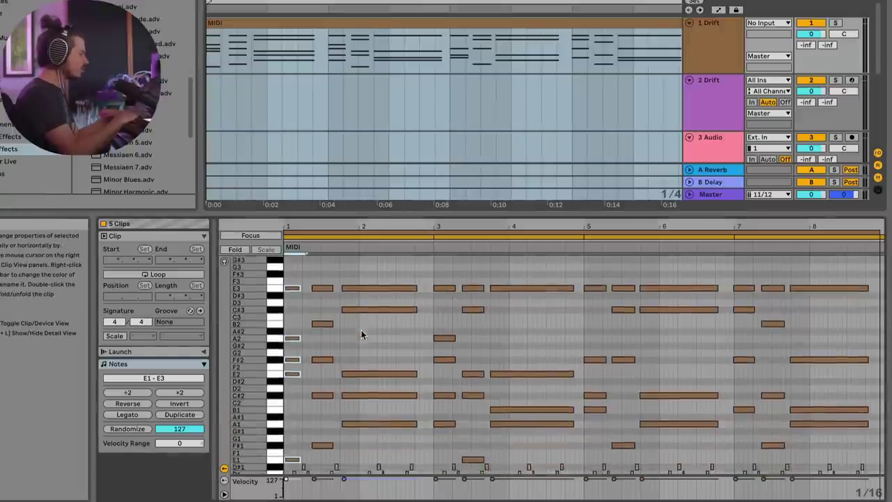
scroll(361, 329, down, 3)
click(243, 22)
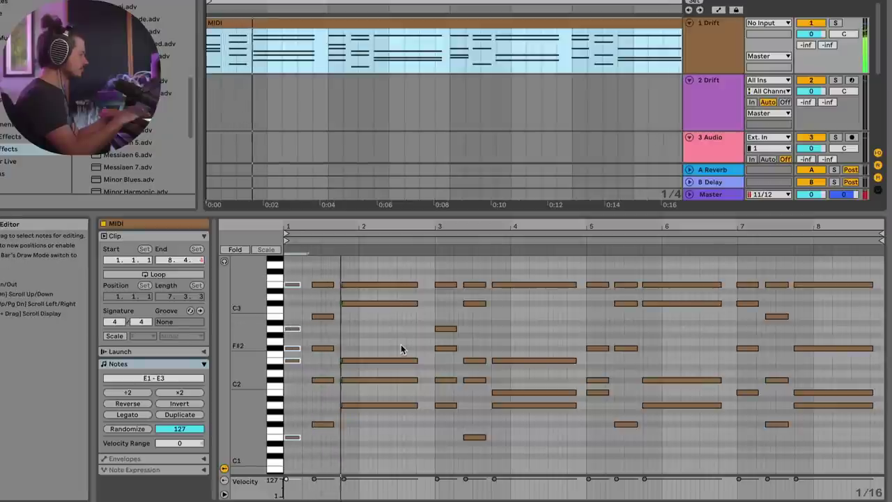
Copy the first chord's five notes to the very start of bar 1 and play the passage back
click(299, 271)
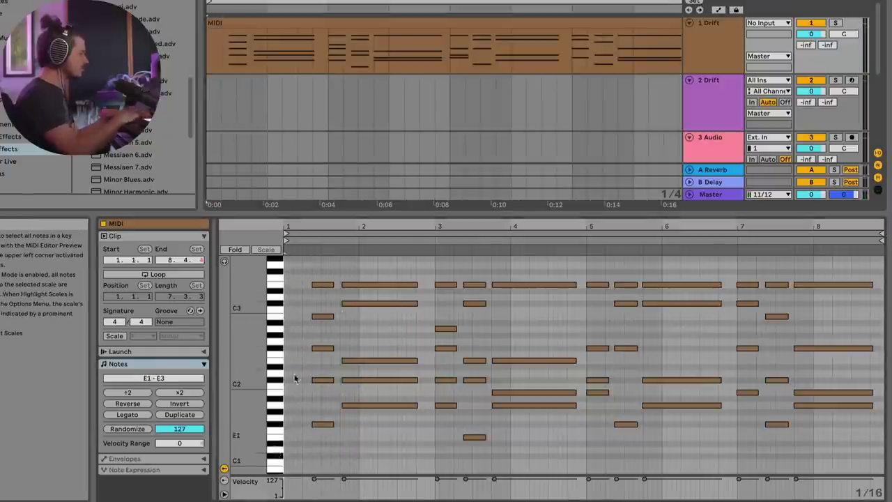
drag(299, 272, 333, 436)
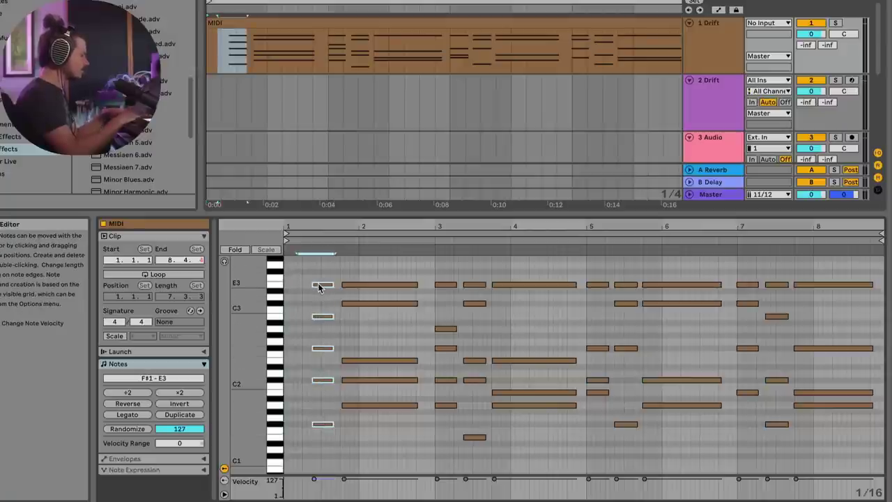
drag(319, 286, 293, 289)
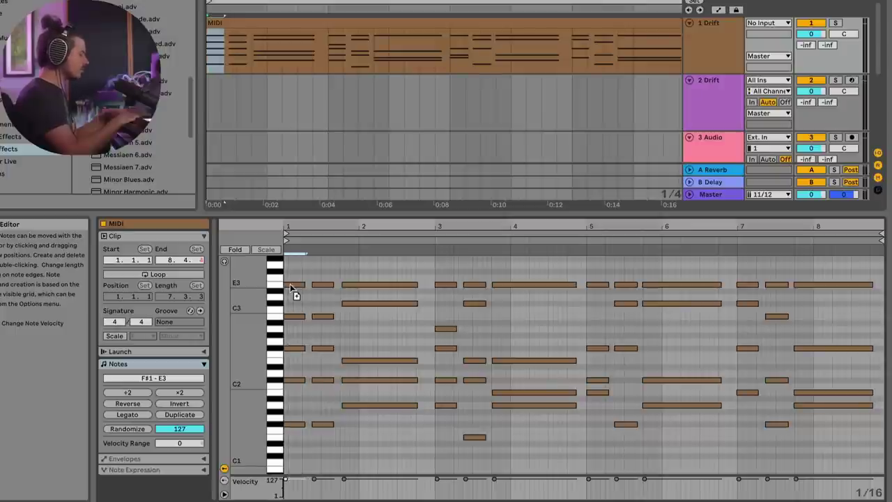
drag(292, 289, 292, 288)
key(space)
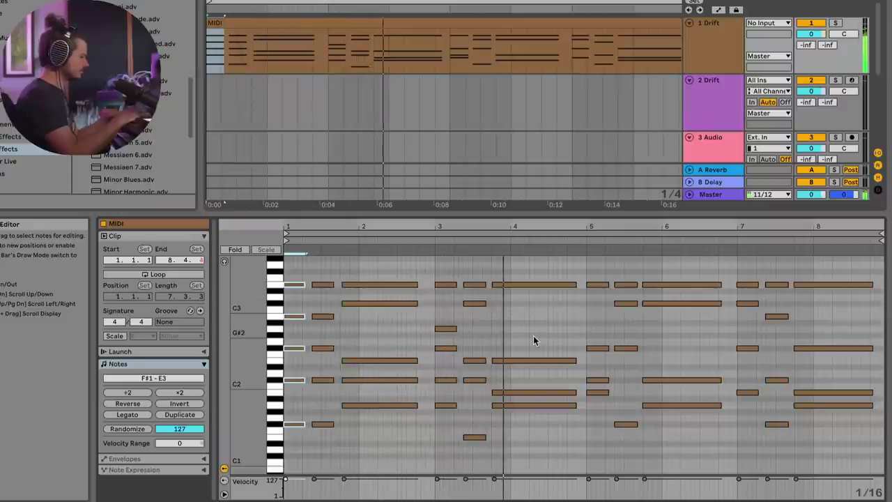
click(462, 239)
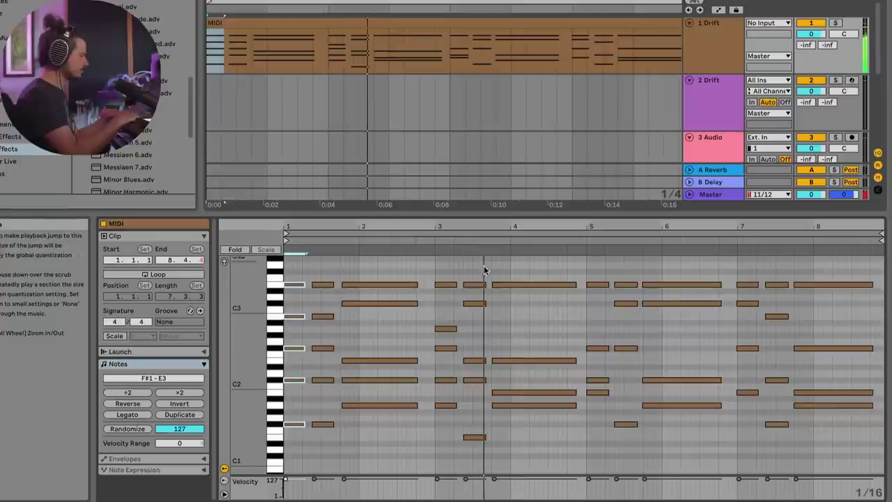
Delete the short chord at beat 1.2 and copy the four-note bar 5.5 chord into its place
click(585, 238)
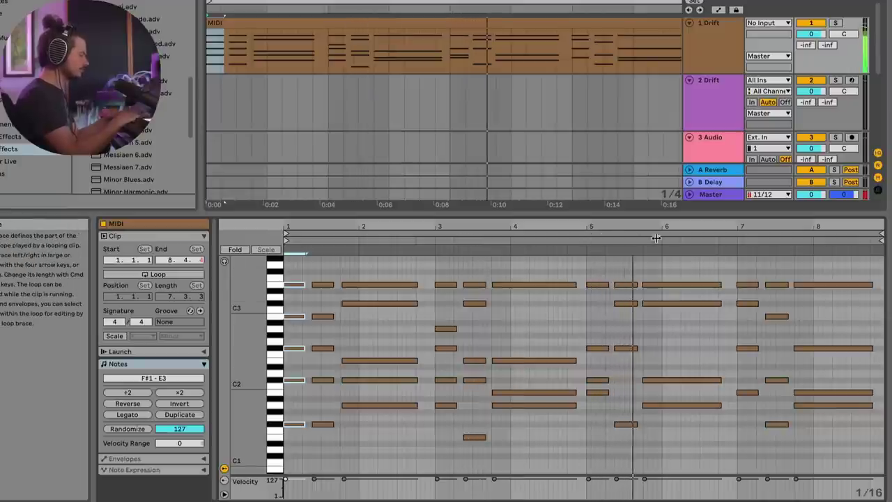
click(630, 250)
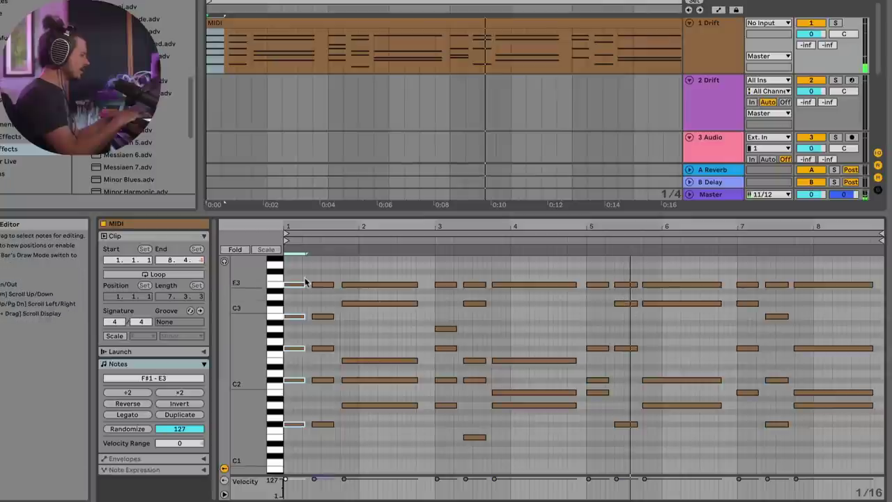
drag(317, 268, 319, 422)
key(Delete)
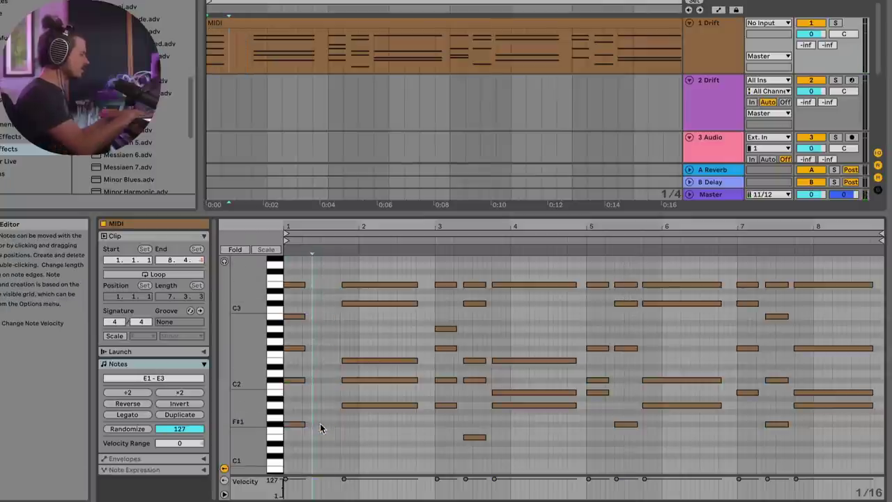
drag(619, 269, 625, 433)
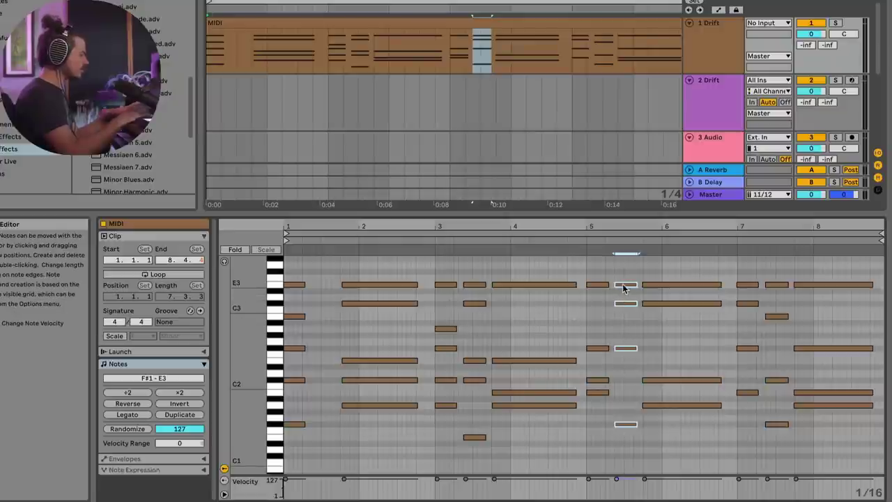
drag(622, 283, 318, 287)
key(space)
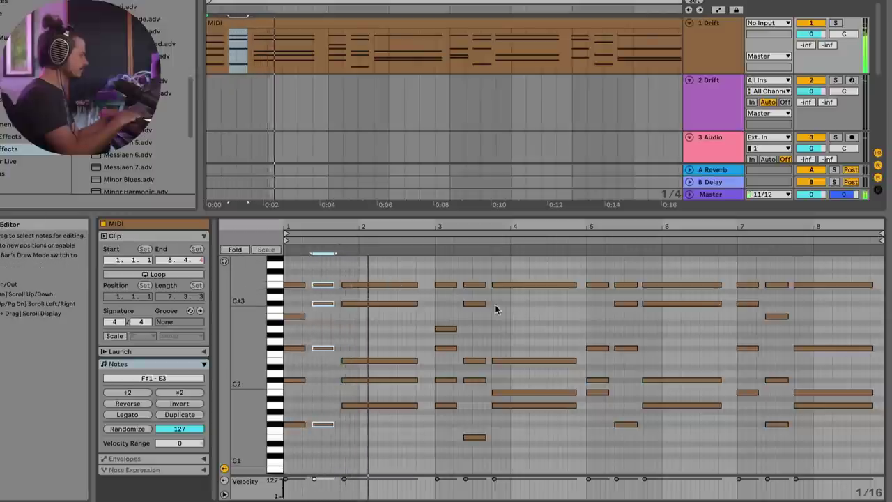
Select all first-bar notes and audition them, then set playback start near bar 3
scroll(654, 314, up, 1)
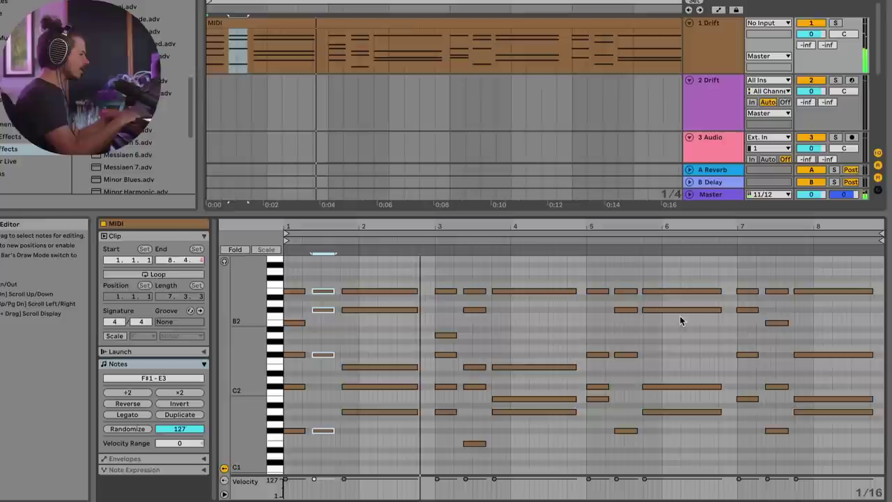
key(space)
drag(302, 273, 368, 444)
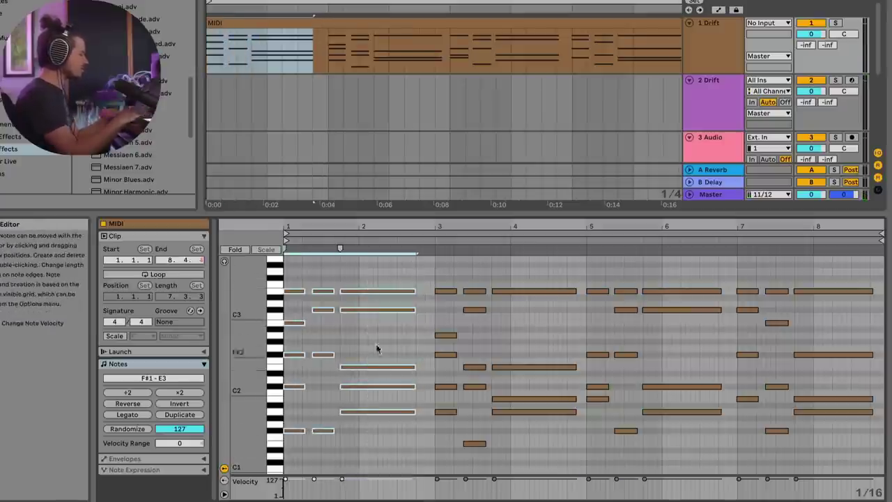
key(space)
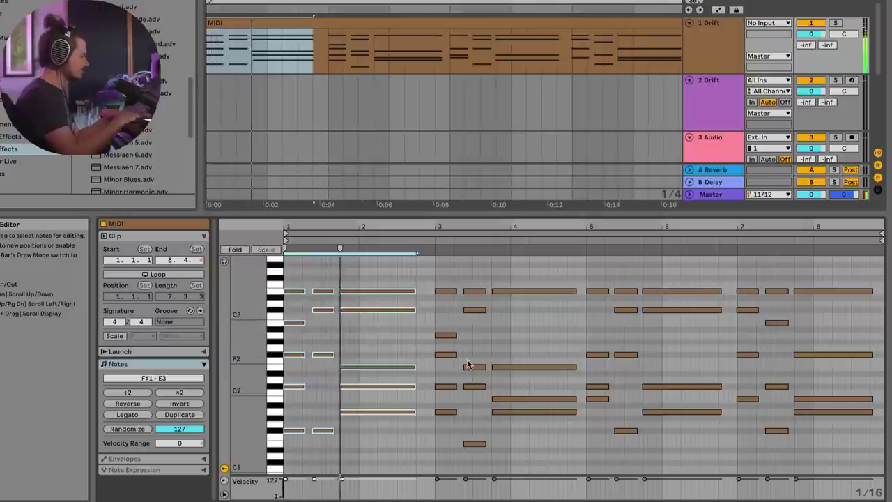
scroll(551, 372, down, 1)
click(430, 375)
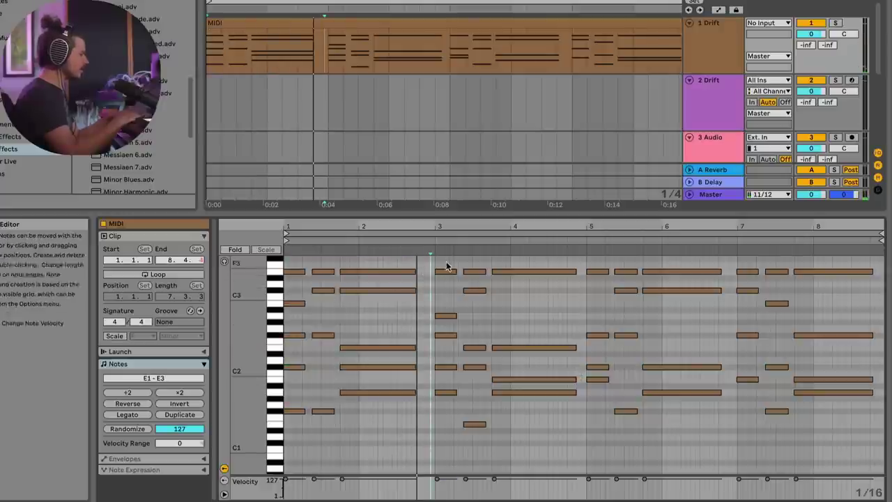
Clear the notes in bars 3–4 and move the bar 7 chord into bar 3
key(space)
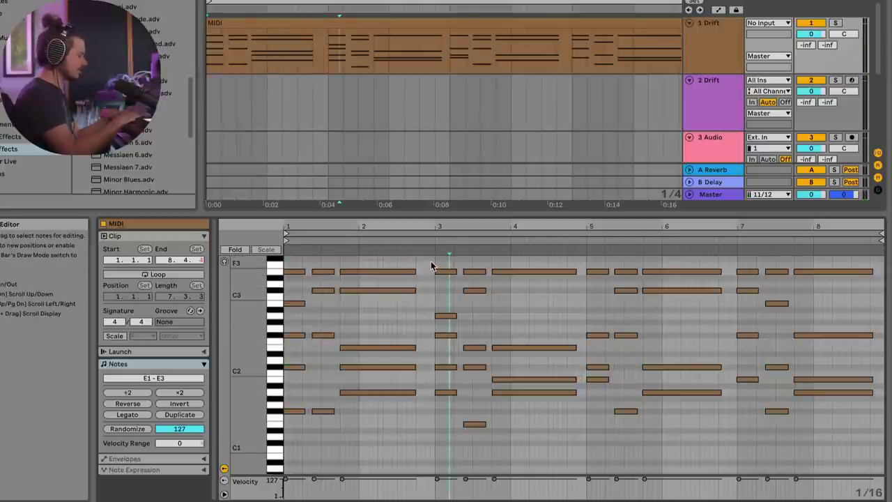
drag(431, 263, 570, 444)
key(Delete)
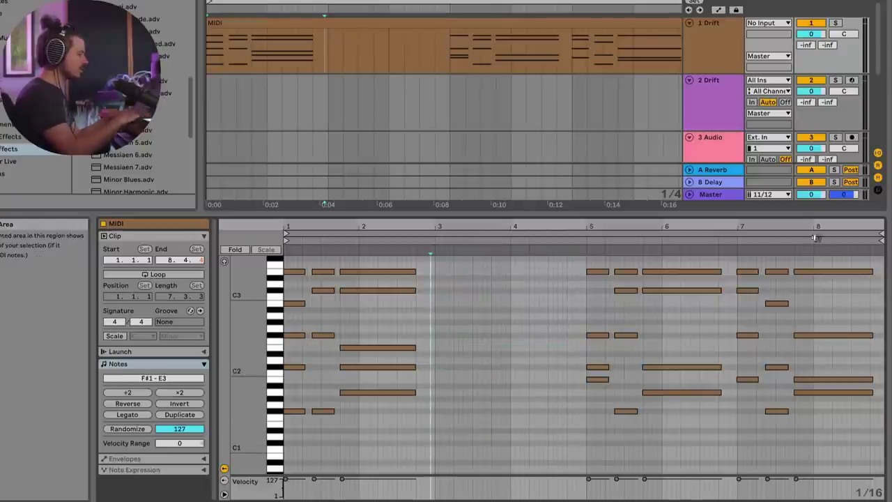
click(735, 242)
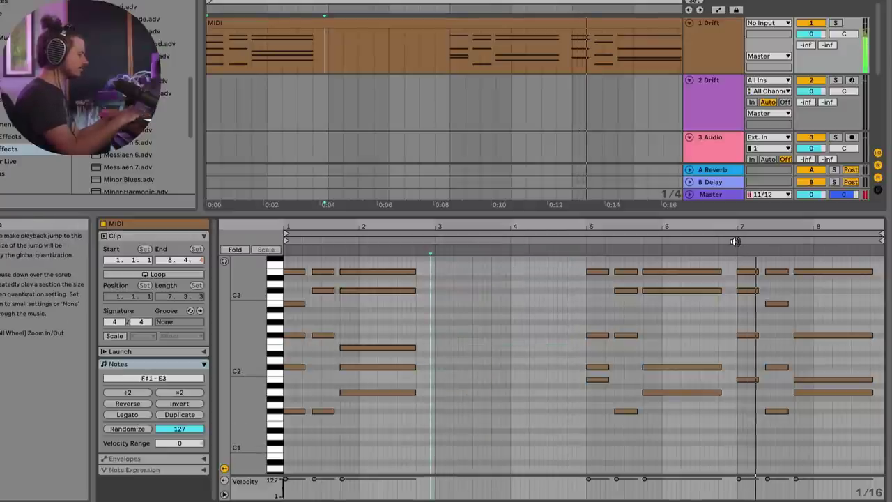
key(ctrl+a)
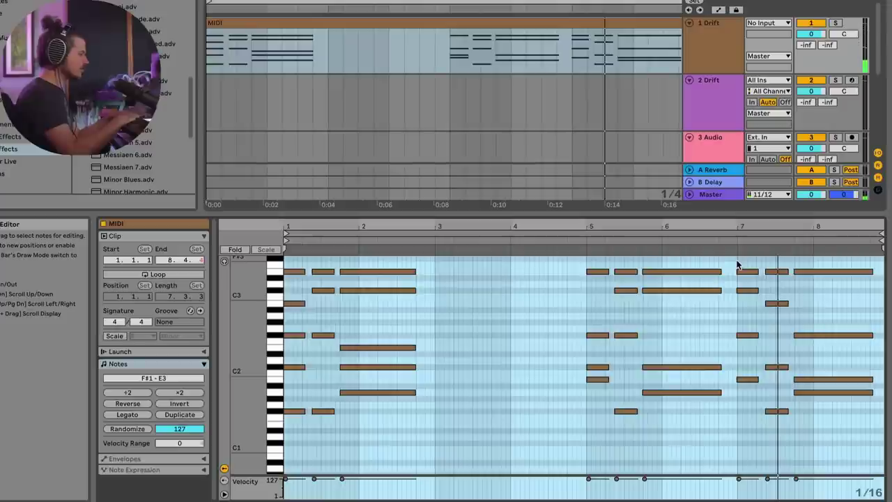
drag(738, 261, 794, 426)
drag(741, 272, 444, 274)
Move the bar 6 notes to bar 4, delete bar 5's leftovers and end the loop at bar 5
drag(645, 254, 700, 404)
drag(668, 270, 535, 275)
drag(599, 262, 648, 415)
key(Delete)
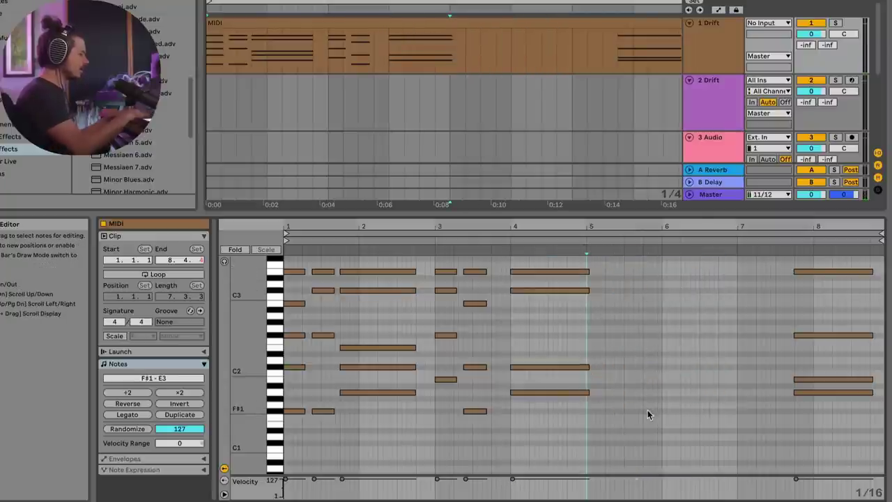
click(876, 235)
drag(876, 235, 589, 235)
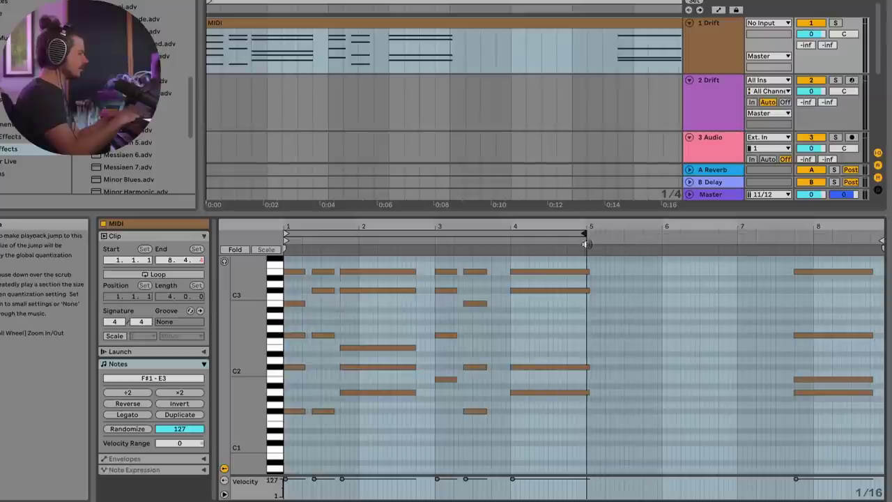
double_click(239, 359)
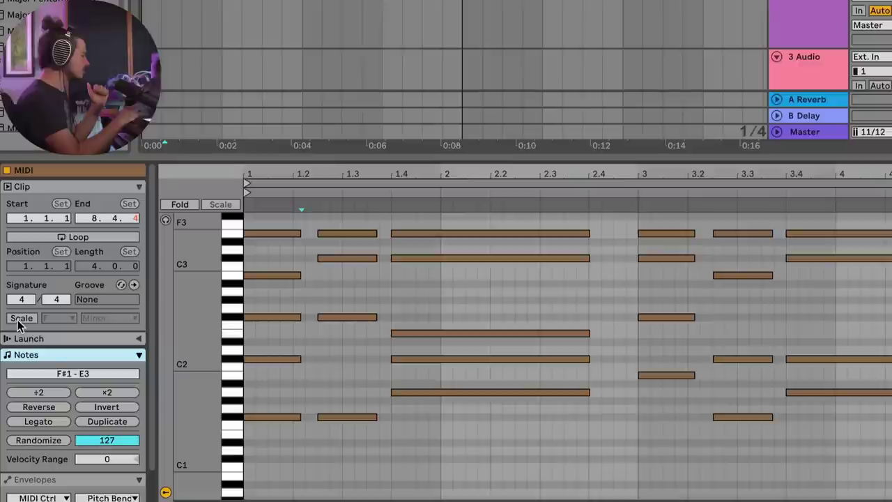
Turn on scale mode with an F# Minor root, show only named scale rows, and play the clip
click(114, 335)
click(49, 319)
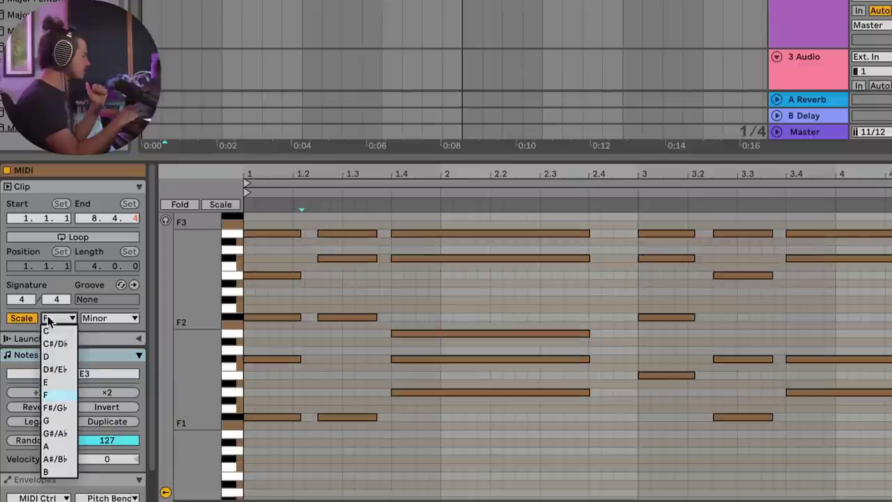
click(55, 407)
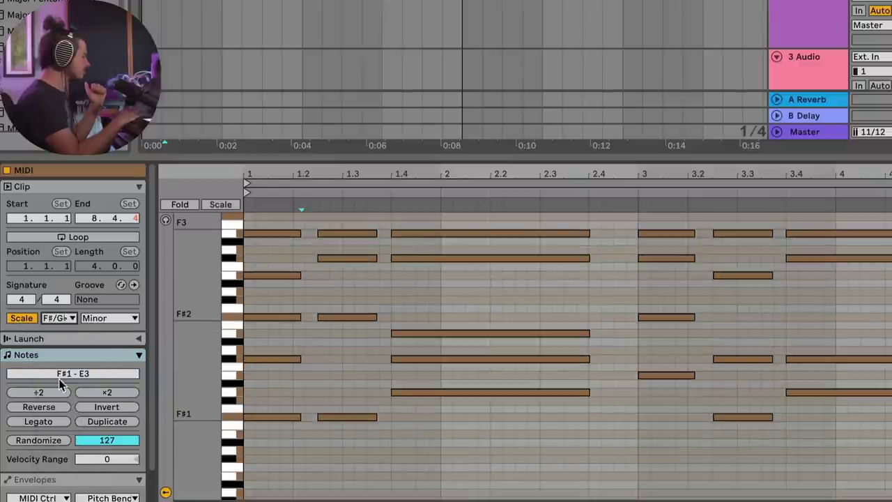
click(220, 204)
scroll(495, 314, down, 1)
scroll(496, 315, up, 1)
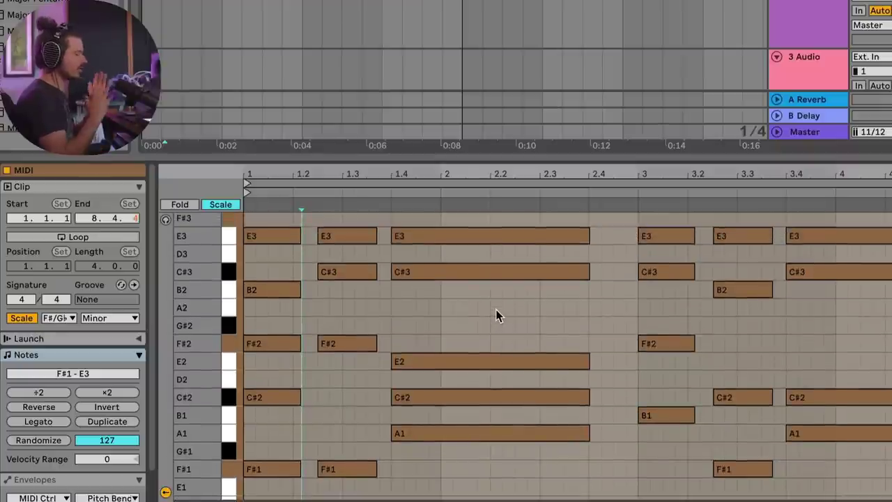
key(space)
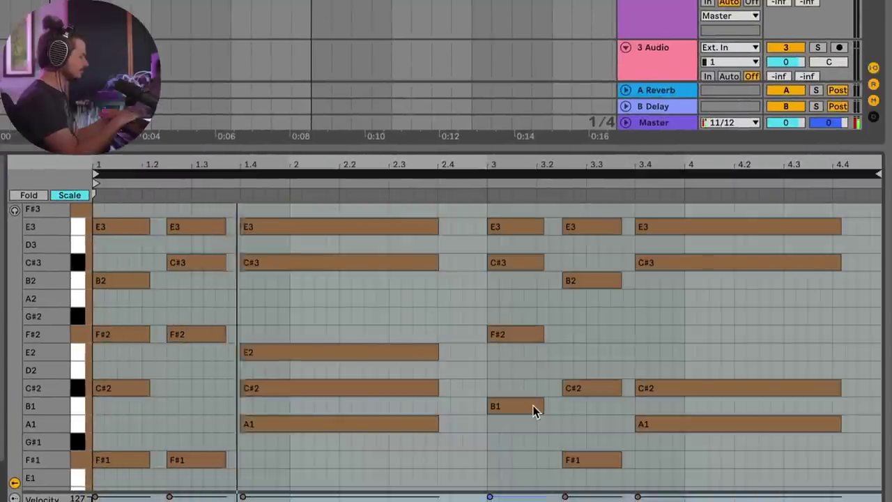
Draw an E1 bass note at bar 3 and a D1 note from 3.4 to 4.4, then play it back
click(492, 479)
key(space)
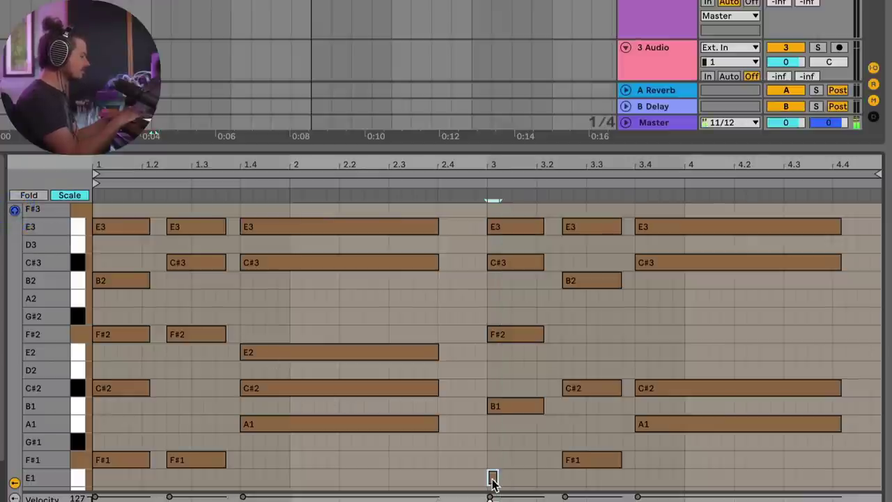
drag(492, 477, 534, 478)
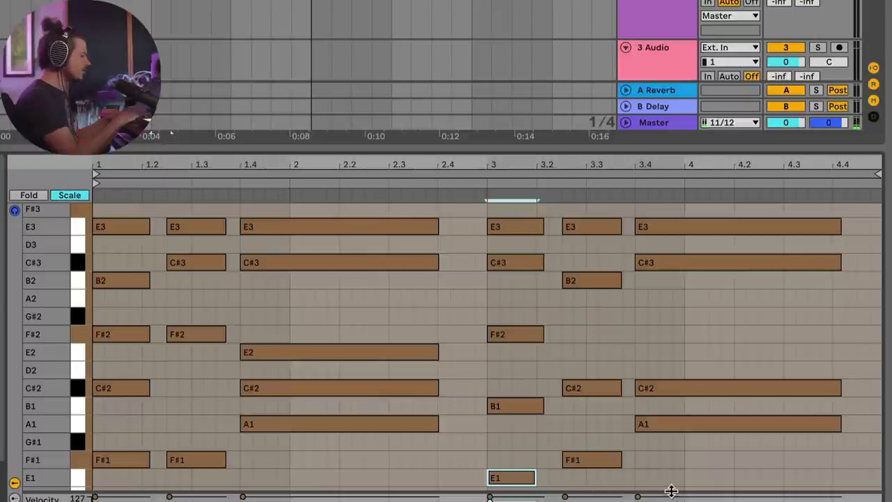
scroll(670, 489, down, 3)
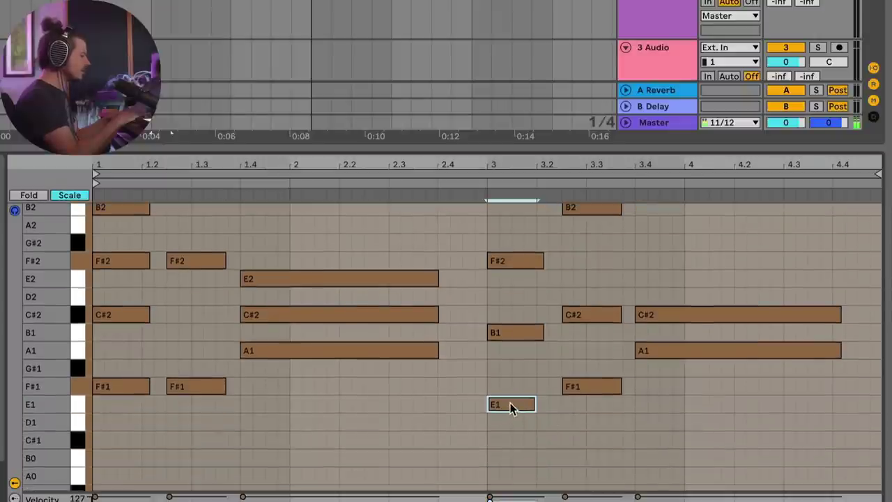
click(581, 386)
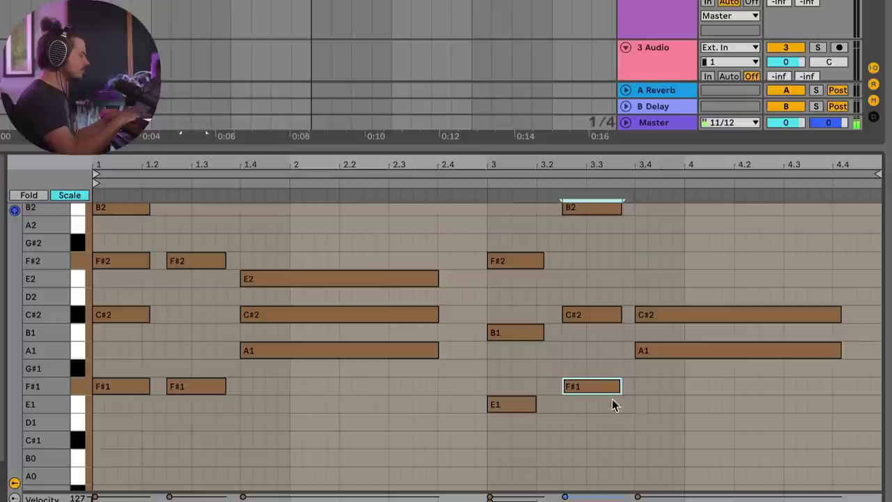
click(642, 424)
drag(641, 422, 843, 422)
scroll(416, 240, up, 3)
key(space)
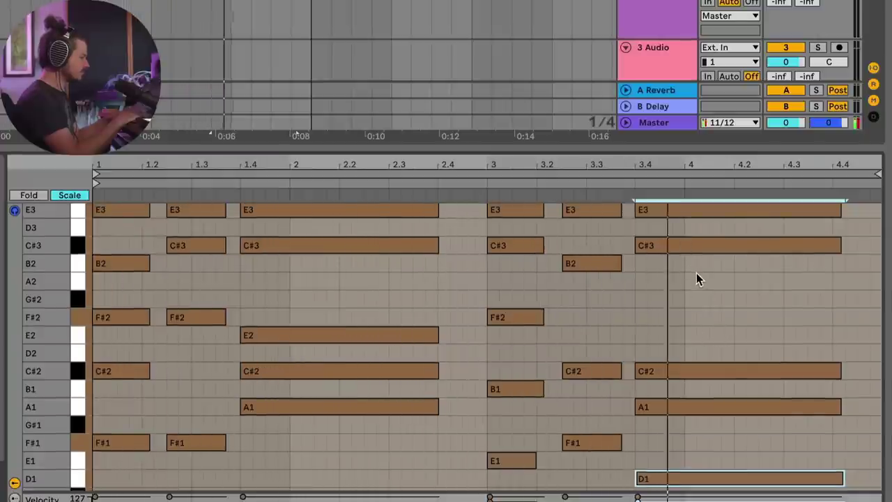
key(space)
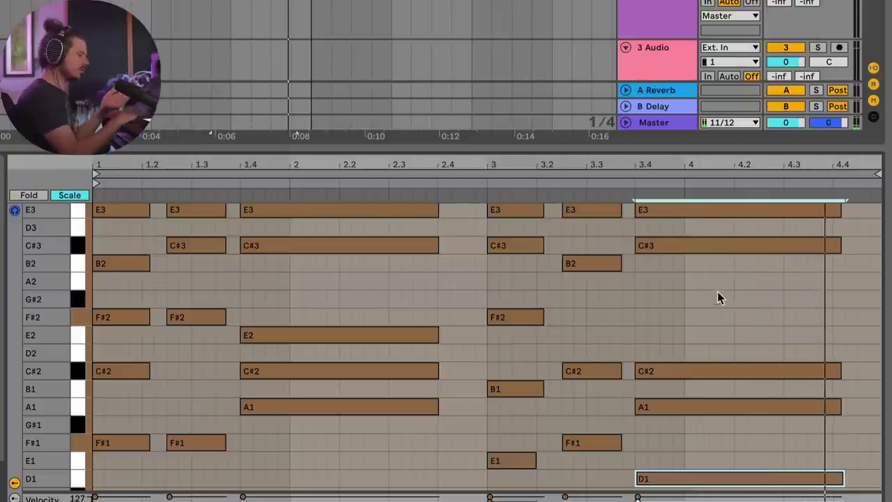
scroll(734, 307, down, 1)
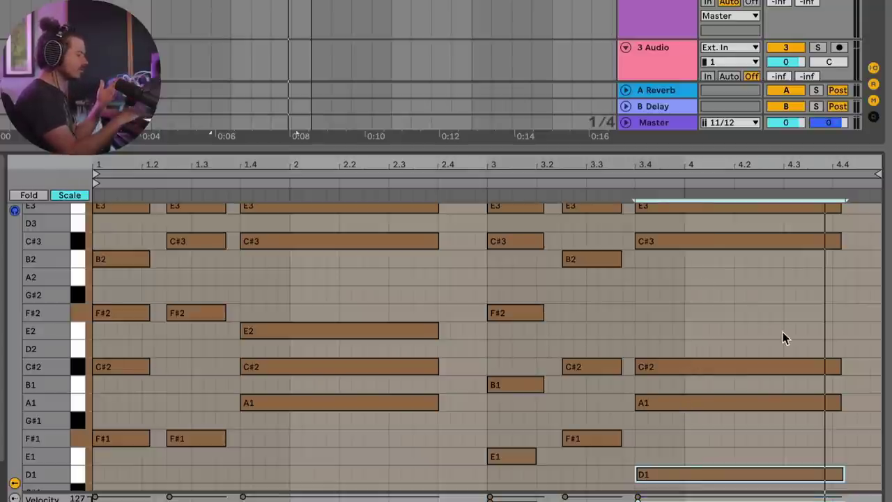
Lower the bar 3.4 chord's E3 to D3 and its C#3 to B2, then audition from bar 3
scroll(782, 333, up, 1)
click(627, 183)
click(658, 248)
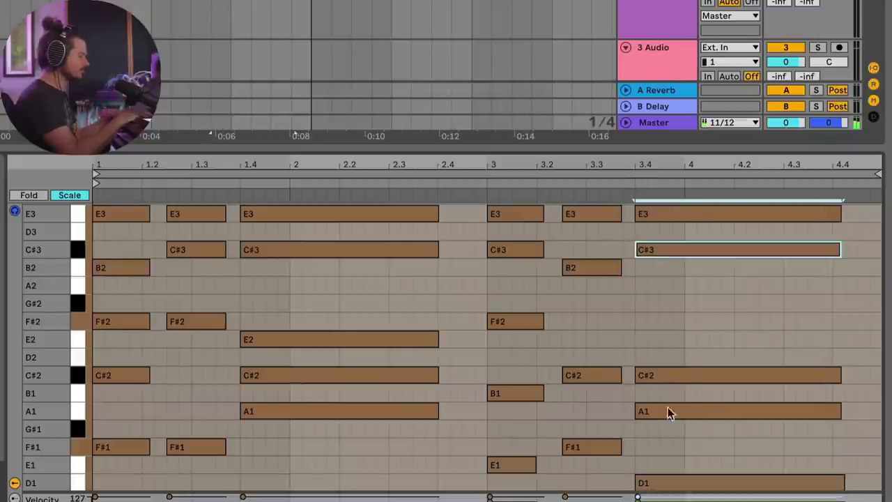
click(673, 482)
drag(666, 214, 668, 230)
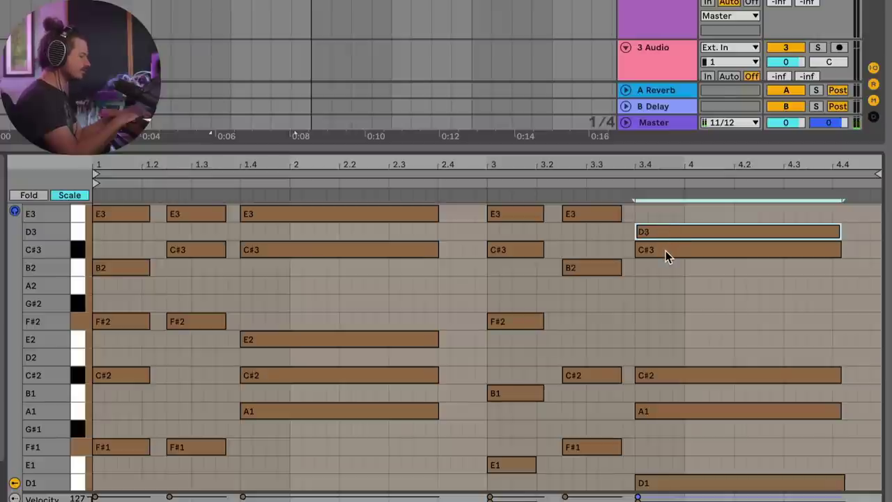
click(664, 248)
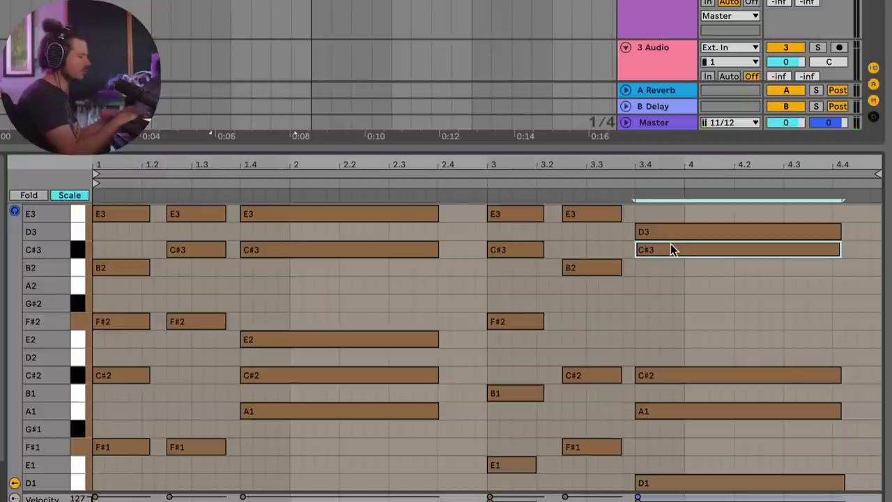
drag(678, 248, 681, 268)
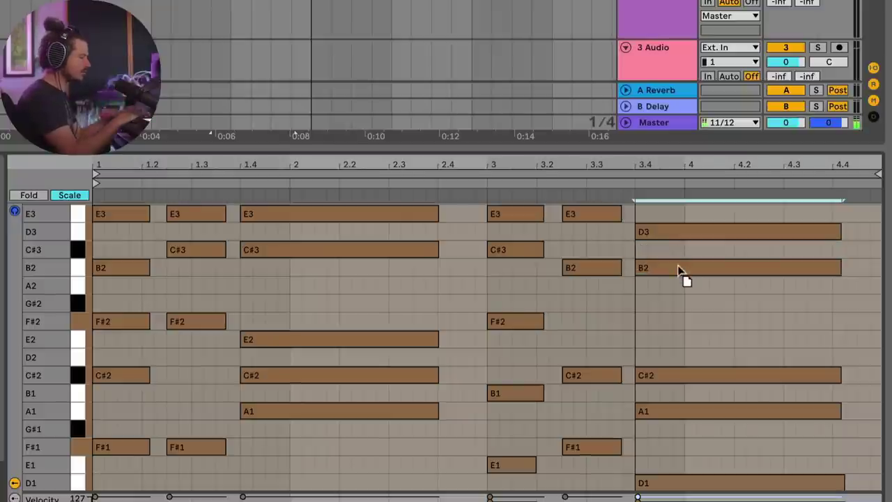
click(486, 183)
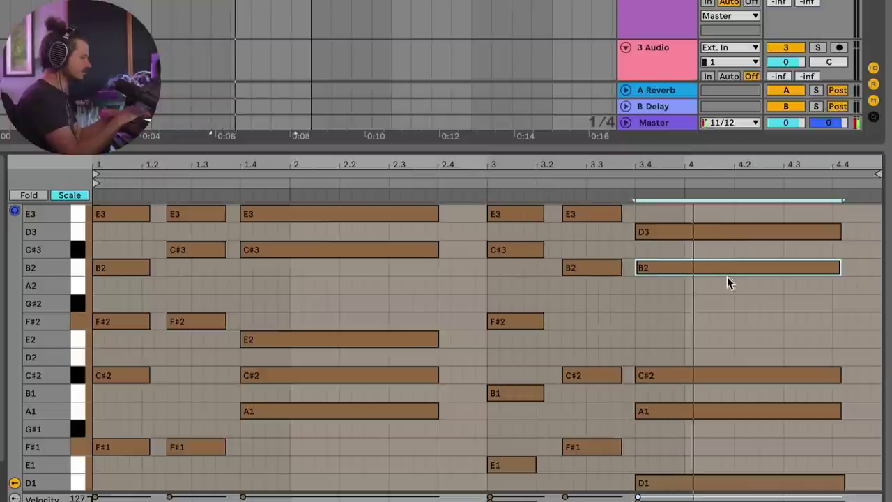
Raise the chord's C#2 to D2, the middle note to F#2, and B2 back to C#3
click(686, 410)
click(686, 377)
drag(688, 377, 688, 369)
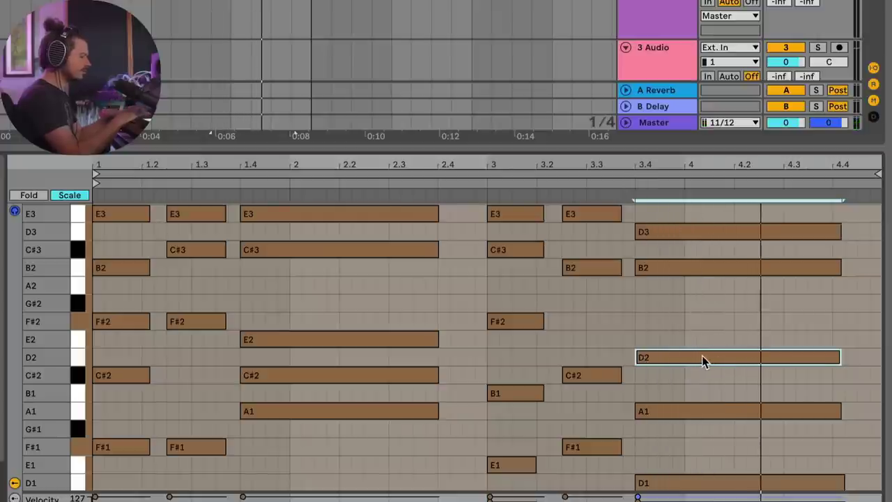
drag(702, 355, 703, 328)
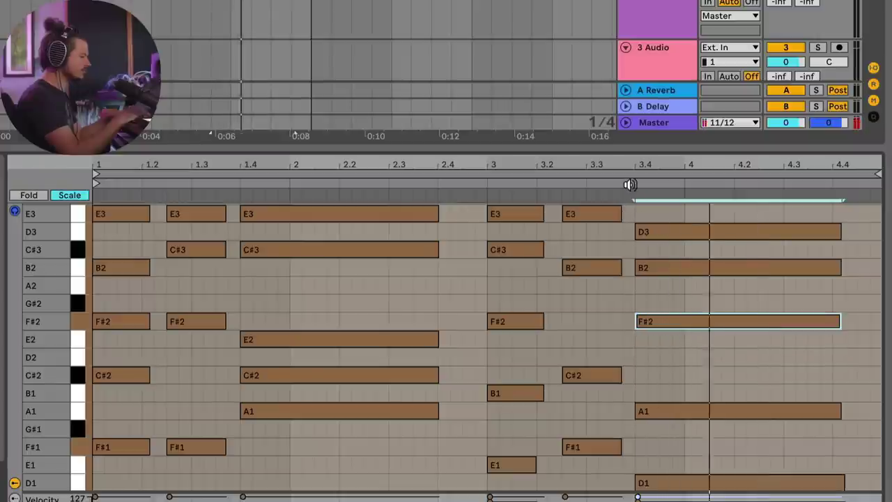
click(518, 170)
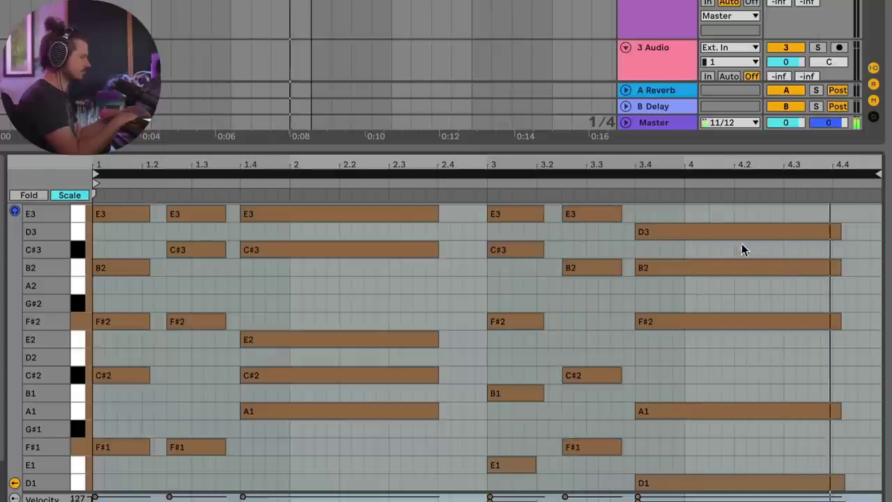
click(673, 268)
drag(669, 273, 664, 248)
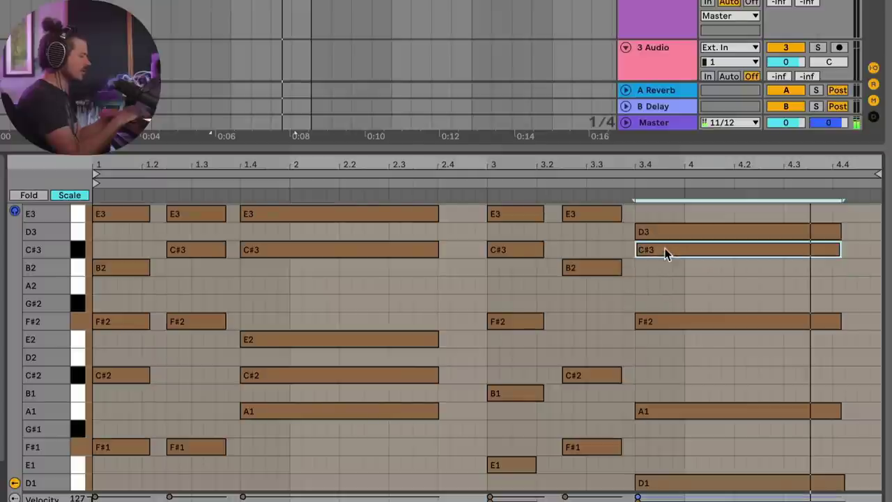
click(496, 181)
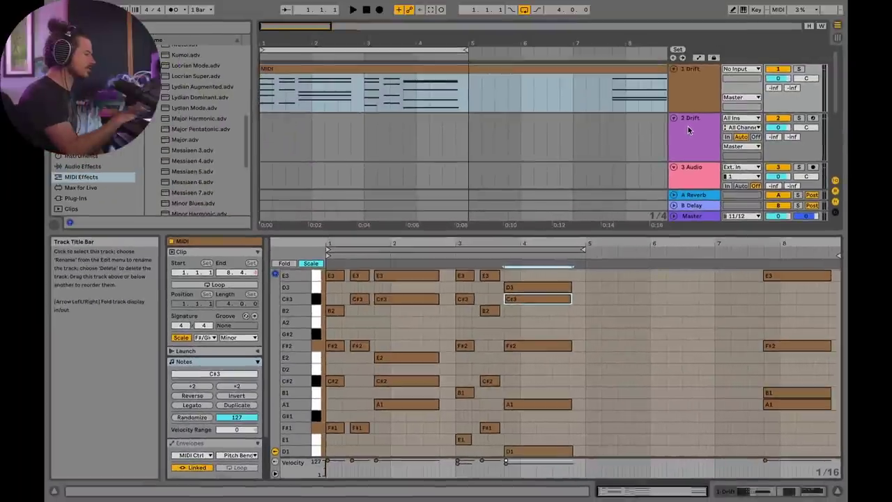
Copy the 2022 Drumprov 2 drum clip and paste it at bar 13
click(657, 3)
click(689, 130)
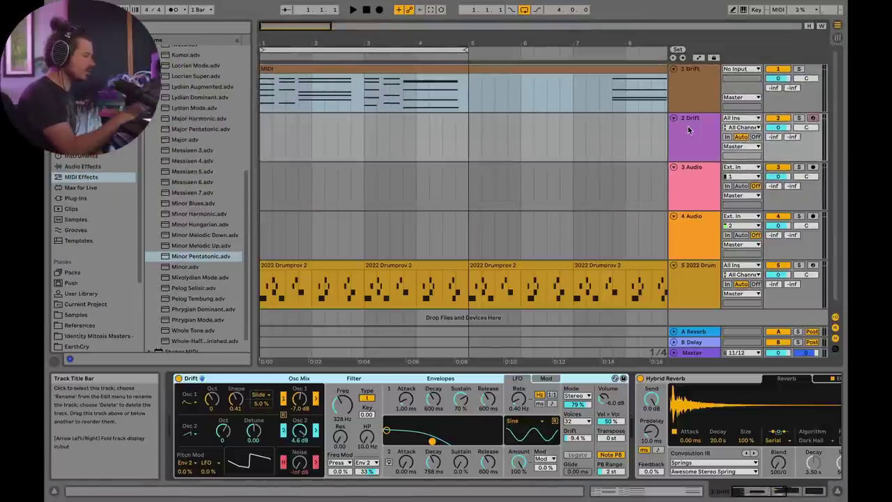
key(minus)
key(minus)
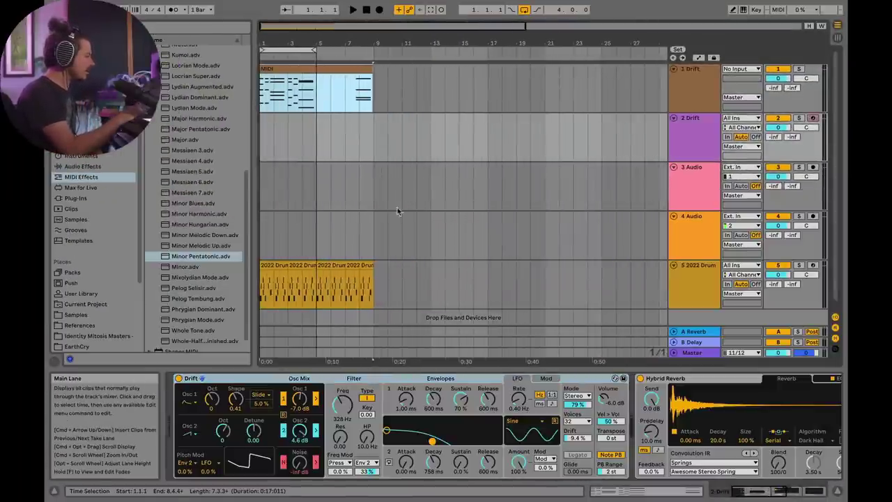
drag(377, 298, 284, 284)
double_click(264, 277)
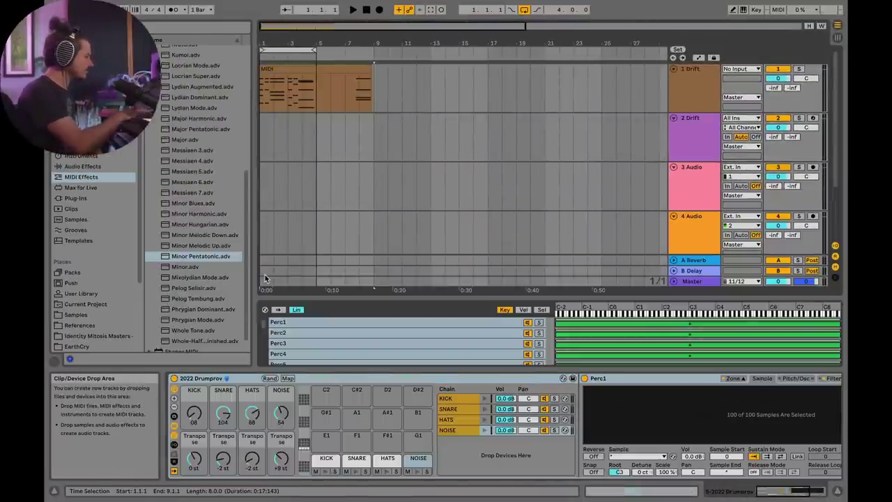
scroll(404, 213, down, 3)
click(430, 195)
key(super+v)
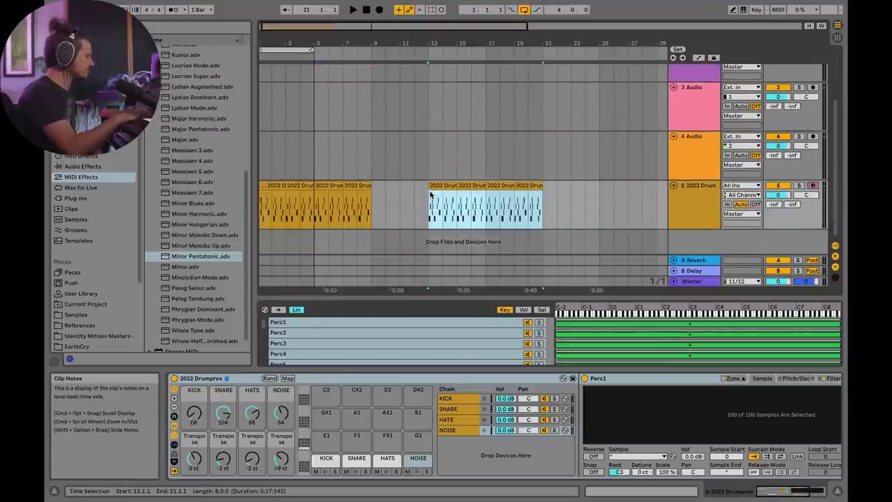
Select the 2 Drift track and place the start point at bar 13 in its lane
scroll(471, 103, up, 3)
click(697, 135)
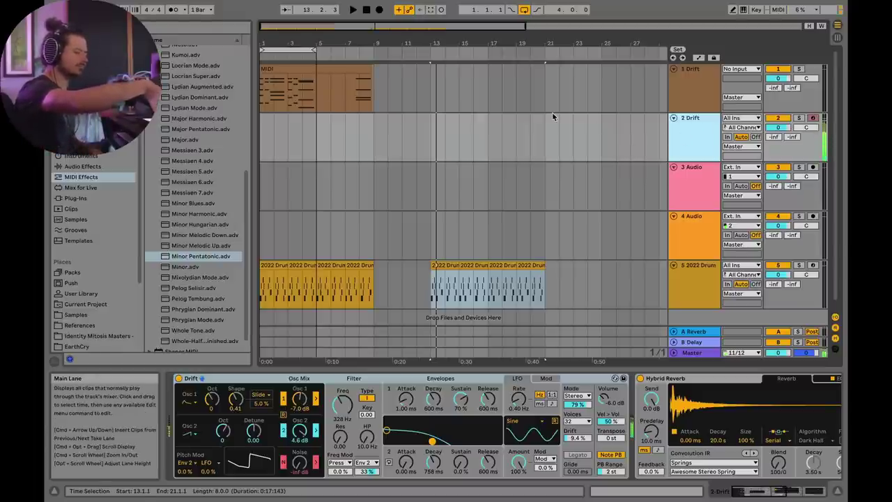
click(429, 132)
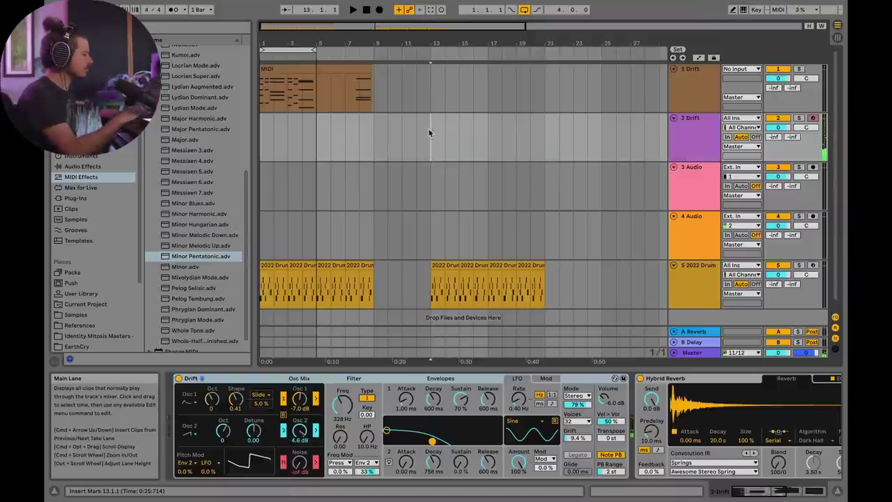
Record a new Drift 2 MIDI clip at bar 13 and open it in the note editor
click(379, 12)
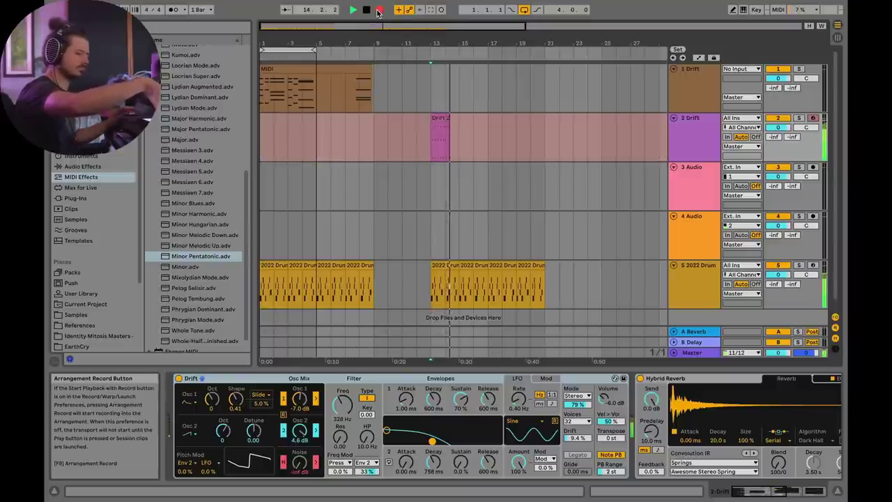
click(379, 12)
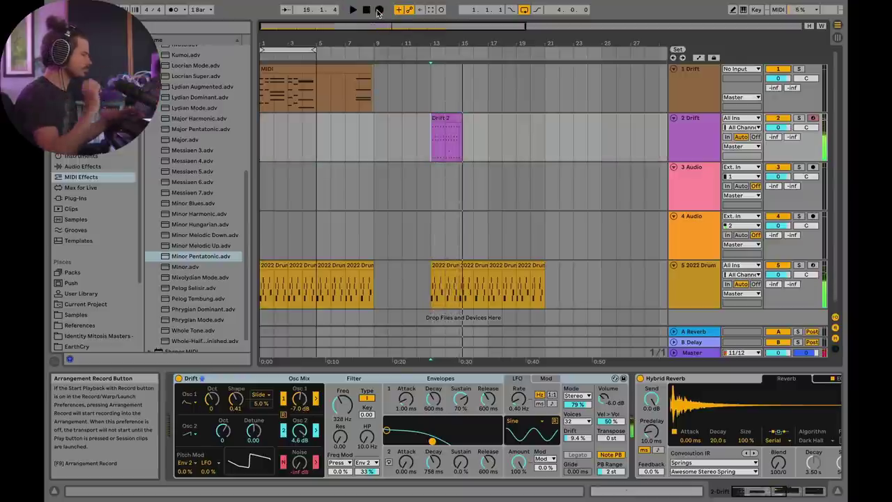
double_click(446, 138)
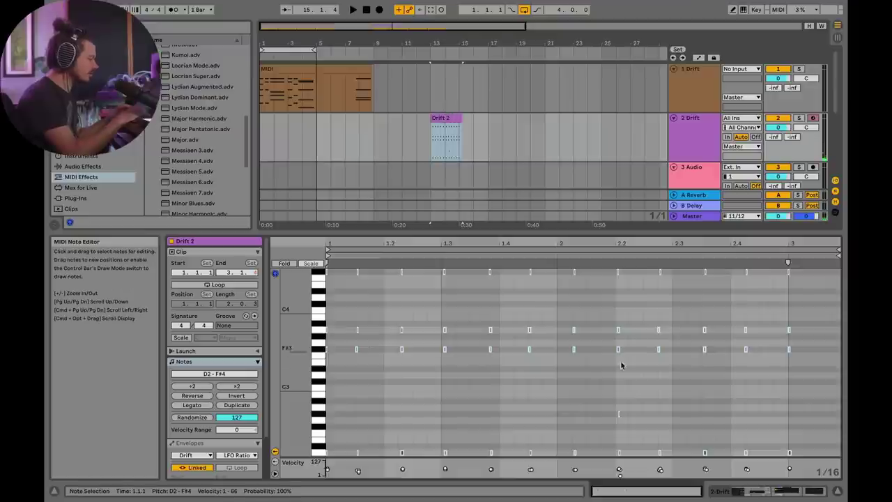
Delete the stray low note, lengthen all the clip's notes, and play it back
drag(599, 382, 667, 430)
key(Delete)
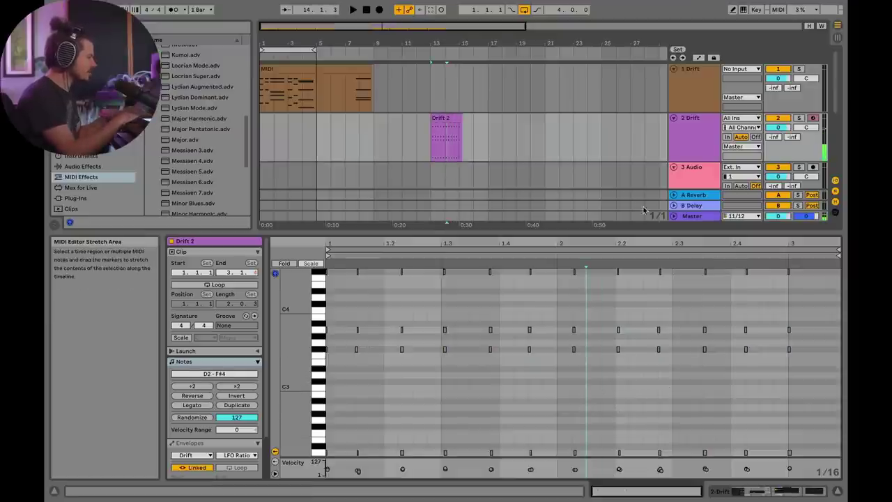
click(684, 249)
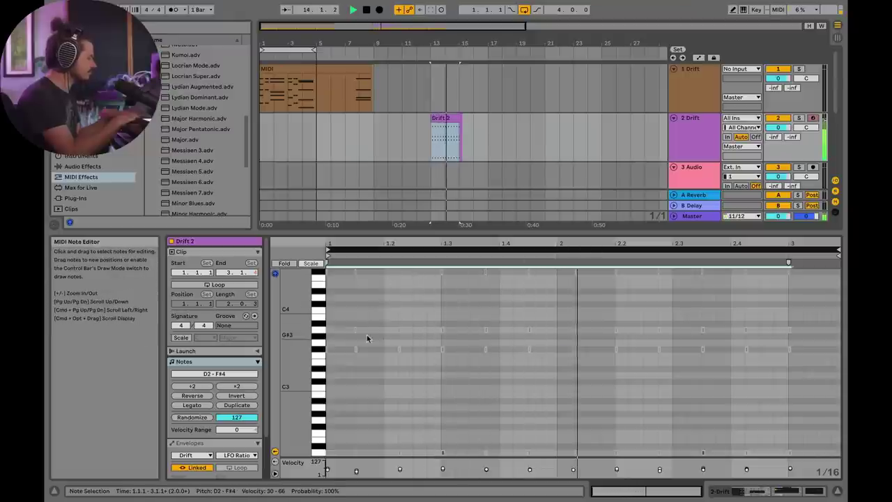
key(space)
drag(356, 349, 365, 350)
key(space)
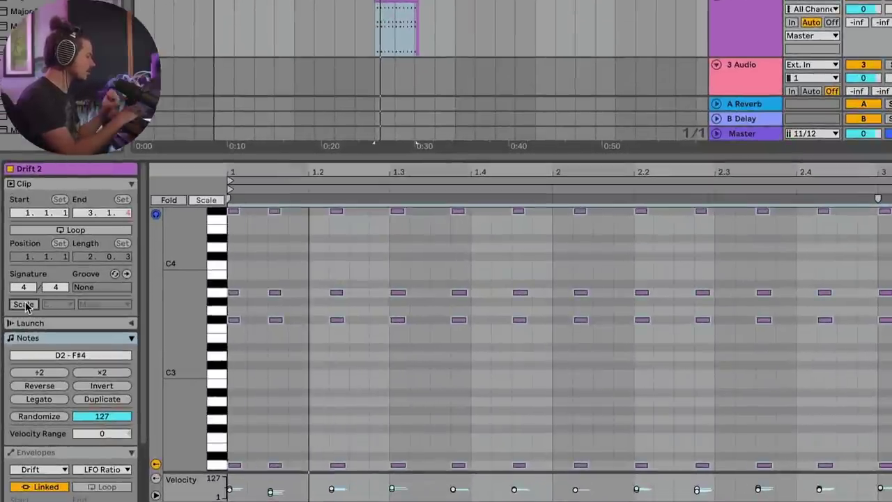
Enable scale mode on the Drift 2 clip with F# as root and Minor as the type
click(24, 304)
click(57, 304)
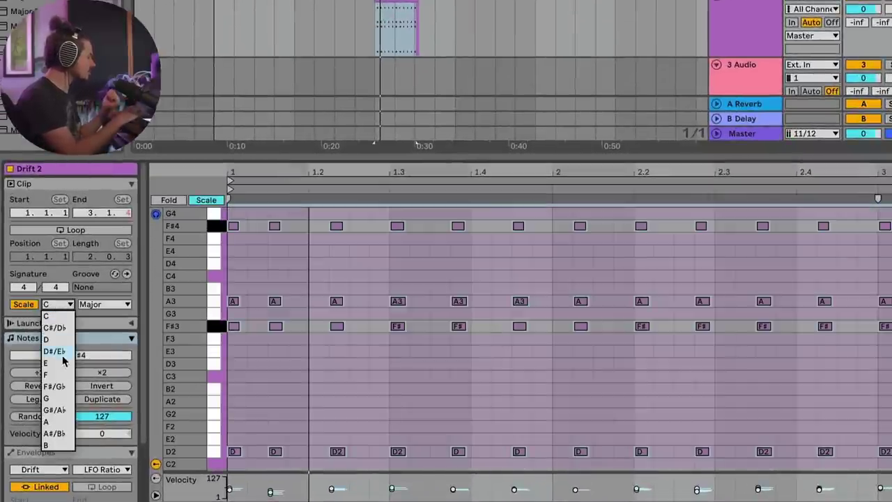
click(60, 386)
click(89, 306)
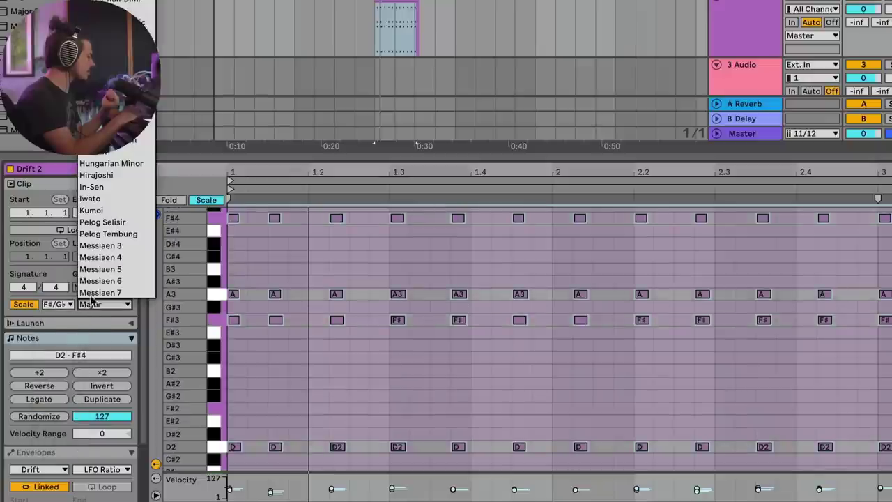
click(111, 17)
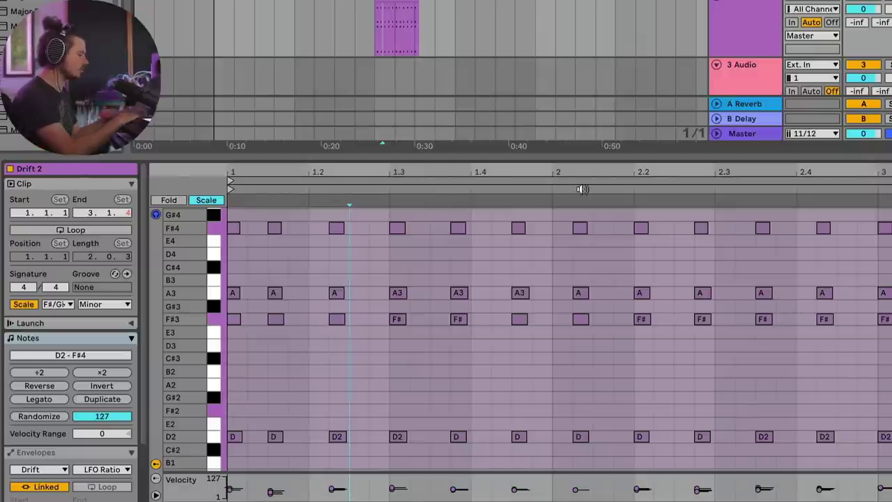
key(space)
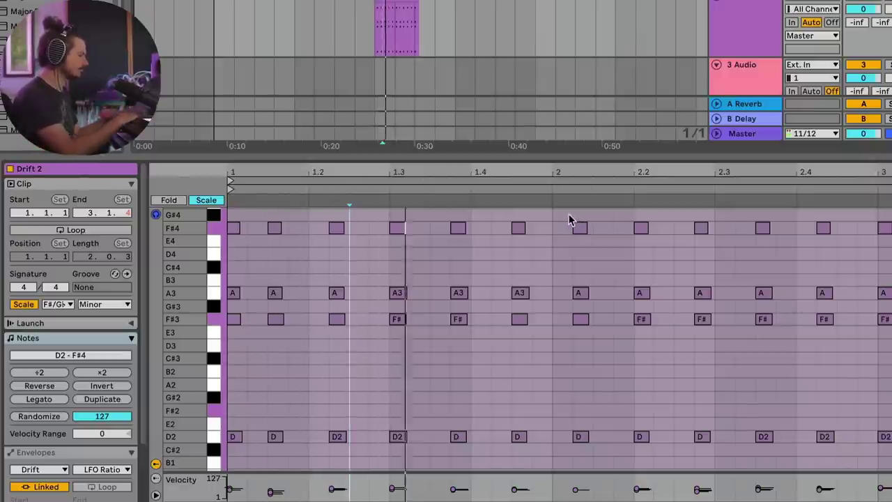
Transpose the second bar's notes by scale steps to A1, C#3, E3 and C#4
drag(568, 214, 874, 498)
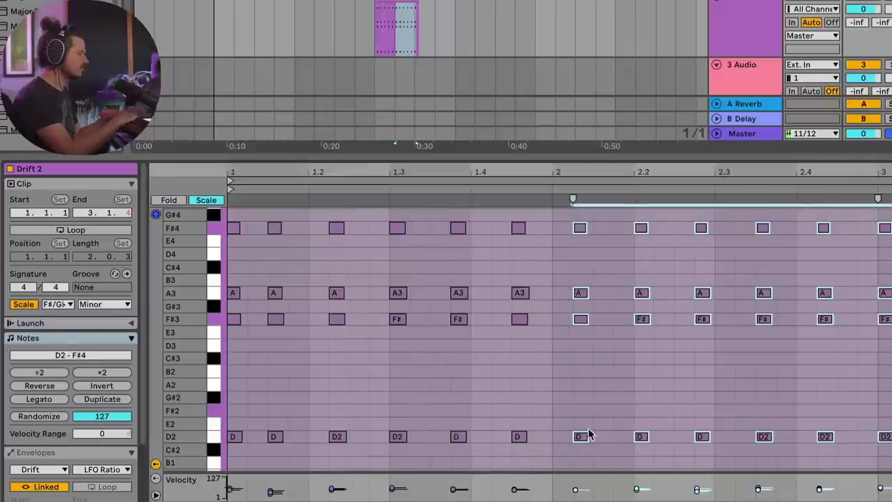
mouse_move(581, 441)
mouse_down()
mouse_move(584, 471)
mouse_move(577, 454)
mouse_up()
key(space)
key(Up)
scroll(614, 411, up, 2)
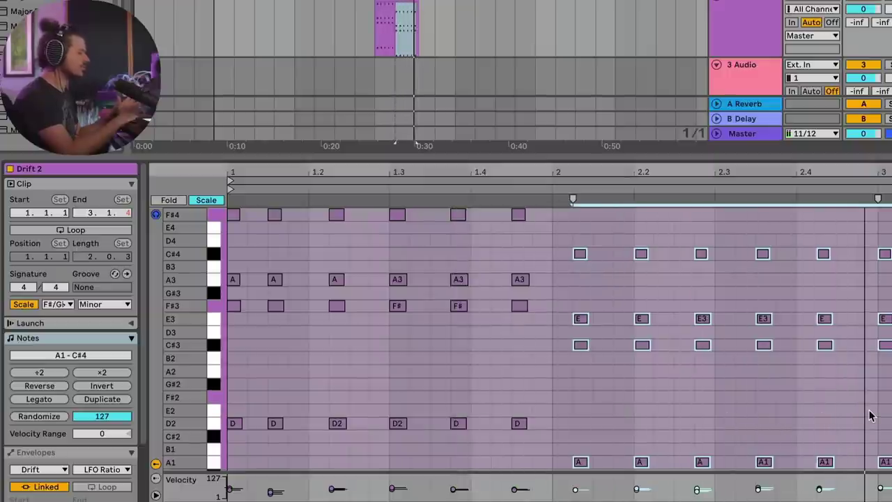
Duplicate the clip section with Ctrl+D and lower the copy's first-bar notes one scale step
scroll(400, 36, up, 3)
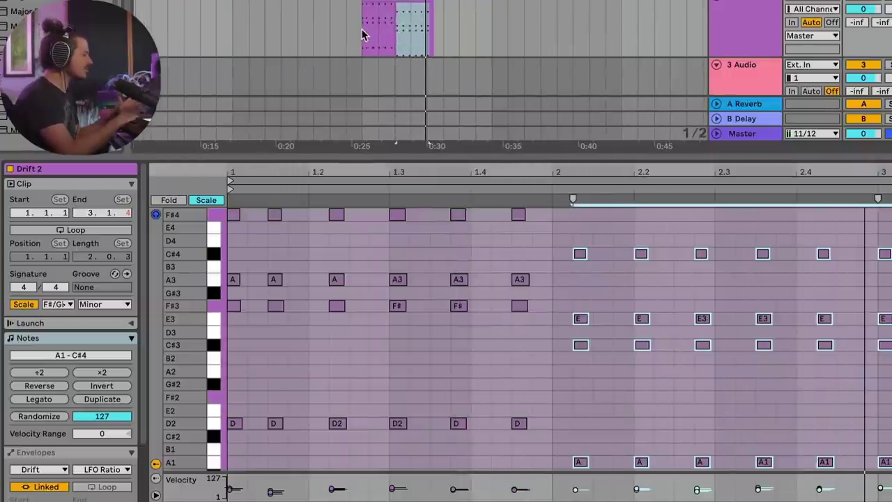
drag(364, 30, 427, 3)
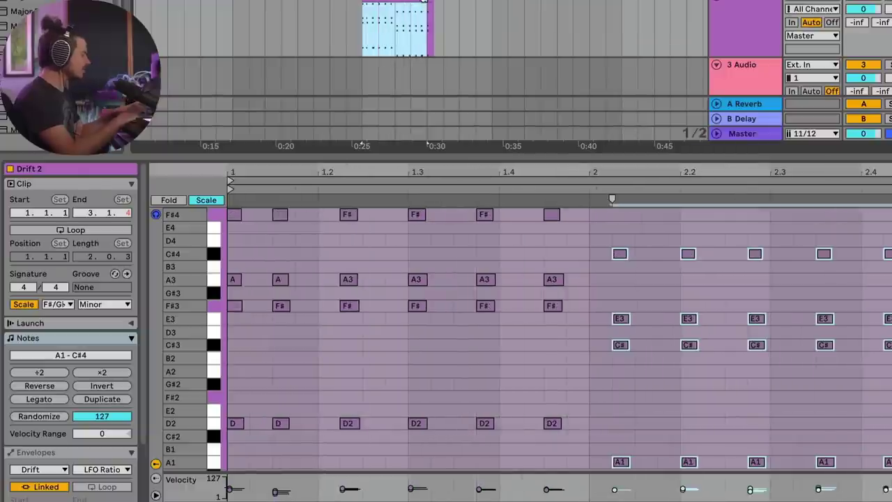
key(ctrl+d)
scroll(354, 344, up, 1)
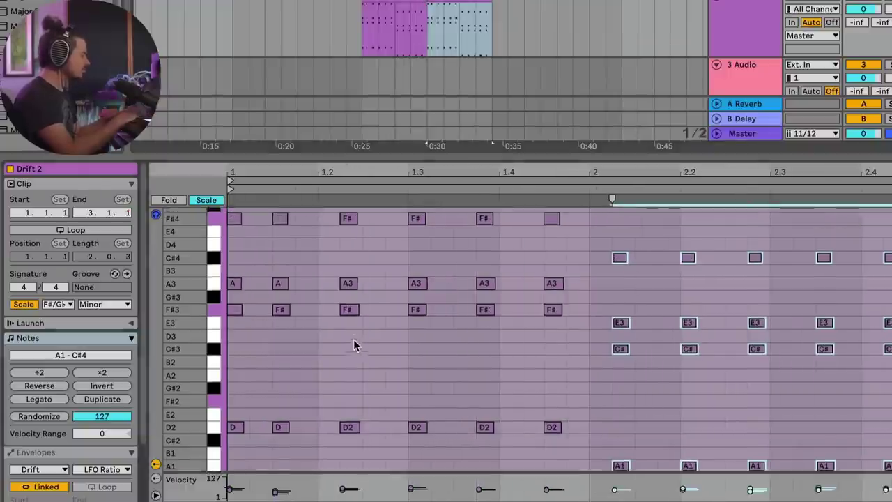
drag(232, 212, 567, 454)
drag(241, 444, 243, 464)
Loop playback of the extended clip from its start
click(370, 37)
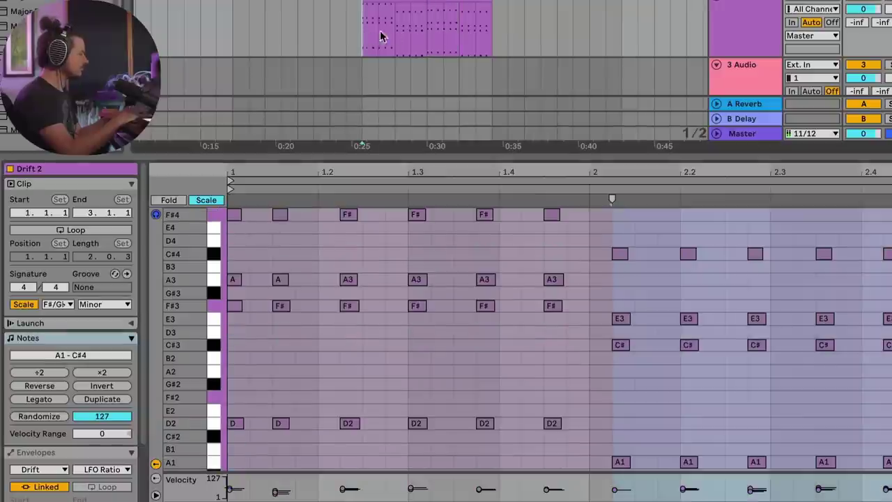
click(477, 3)
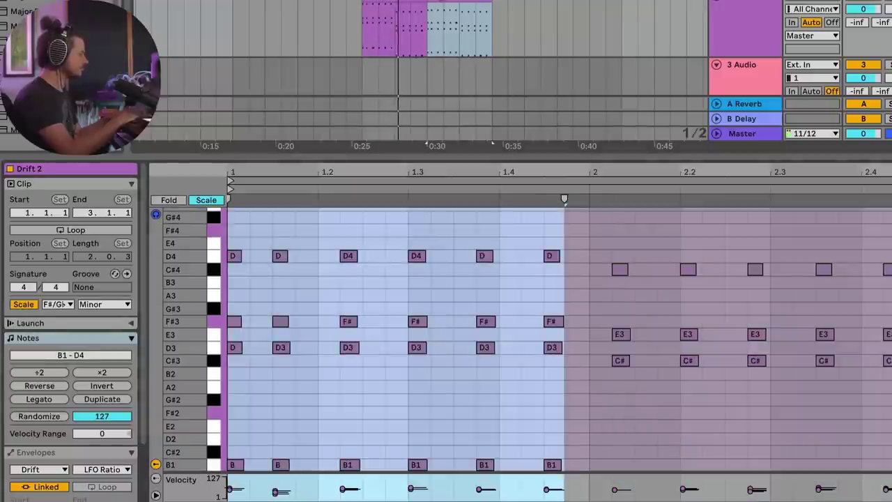
click(454, 162)
click(372, 279)
scroll(373, 279, down, 2)
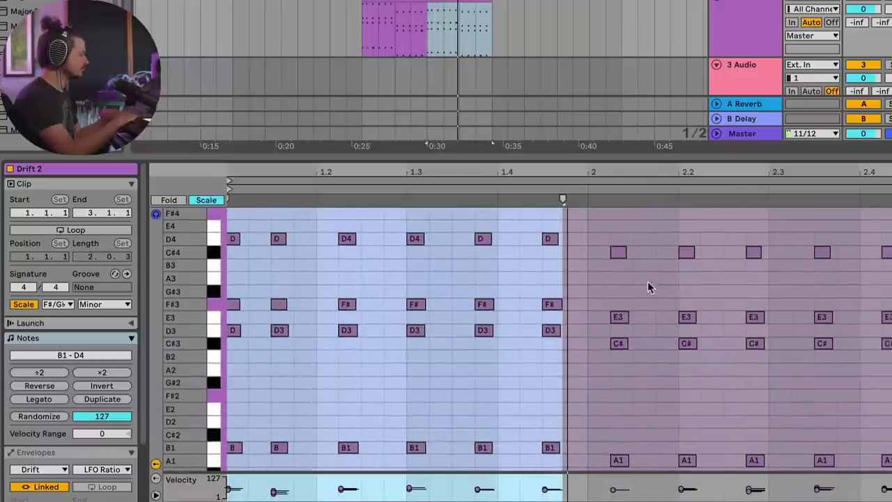
Lower the second chord two scale steps to F#1, A2, C#3, A3 and audition it
drag(603, 236, 891, 468)
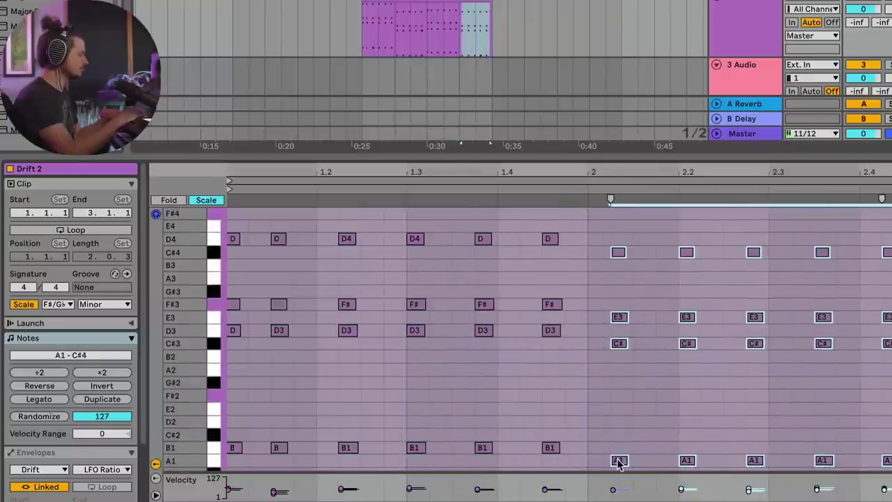
drag(618, 463, 619, 474)
scroll(618, 464, down, 3)
drag(618, 441, 618, 453)
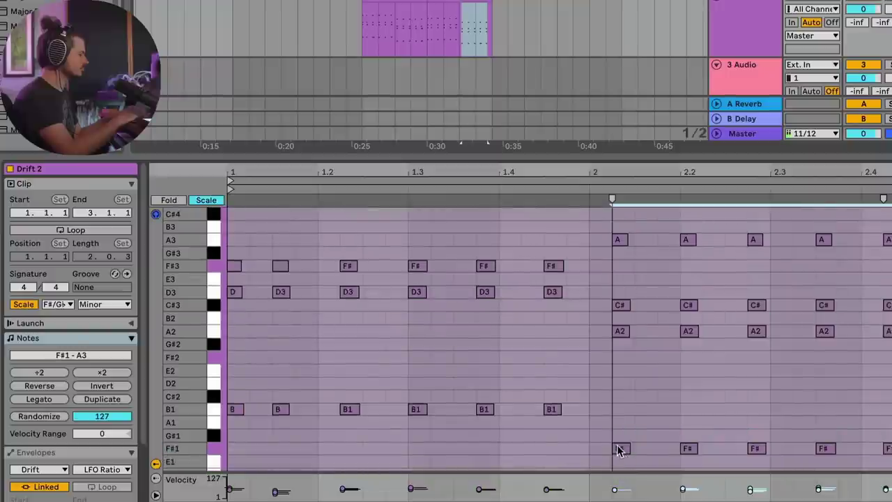
key(space)
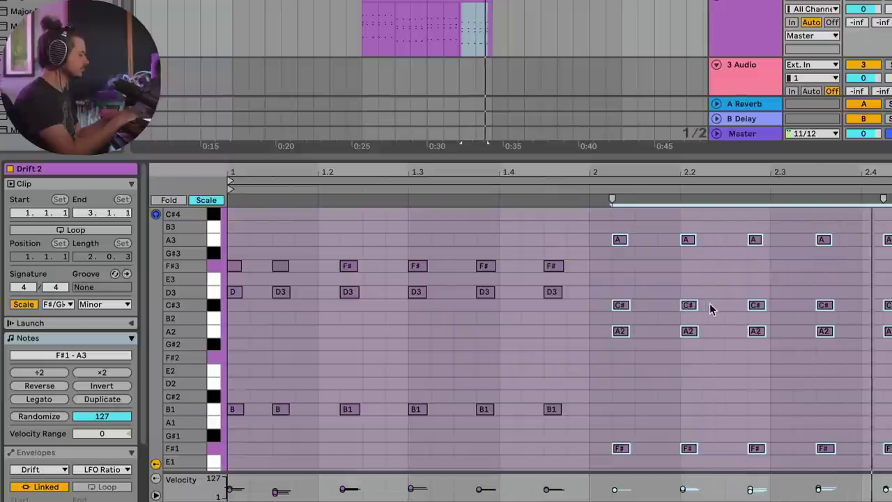
drag(367, 29, 484, 24)
Loop playback over both Drift 2 clips and drag the 13.4 chord to a new voicing
right_click(442, 22)
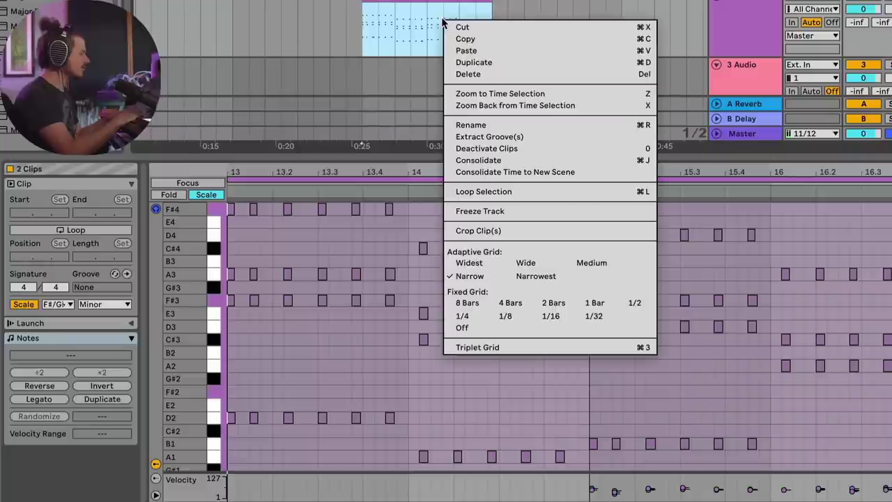
click(491, 187)
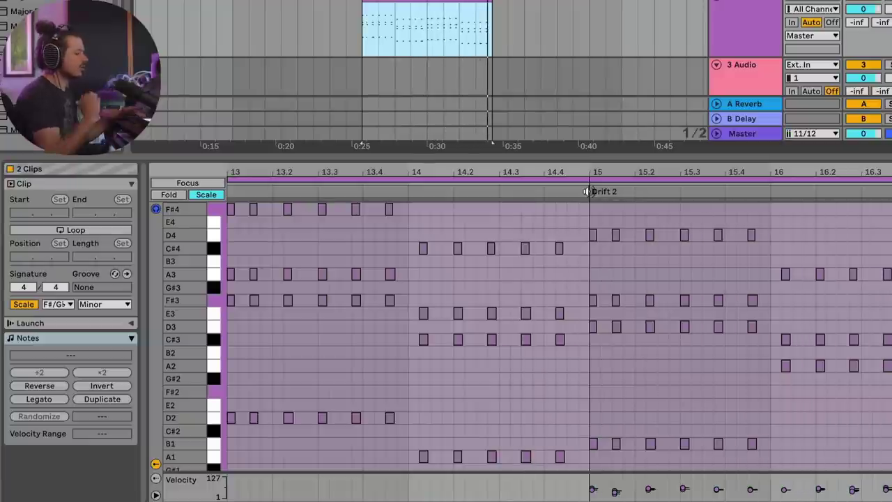
scroll(416, 23, down, 2)
scroll(416, 23, up, 2)
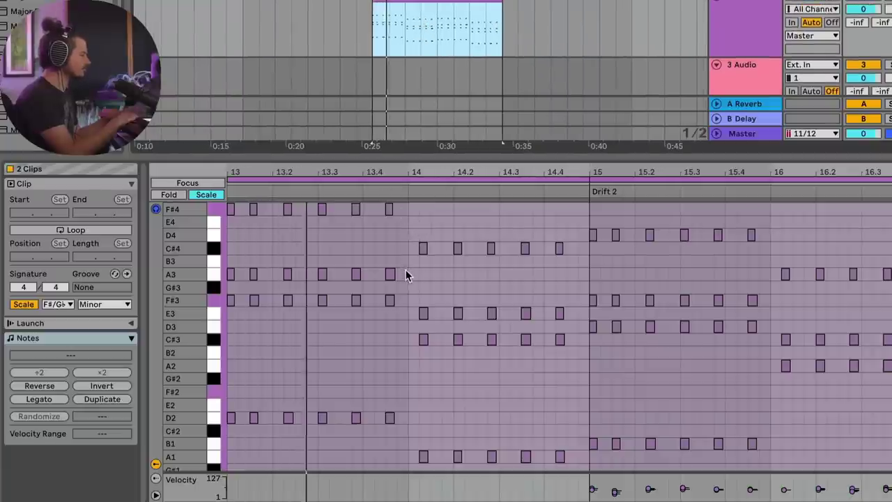
drag(377, 205, 388, 381)
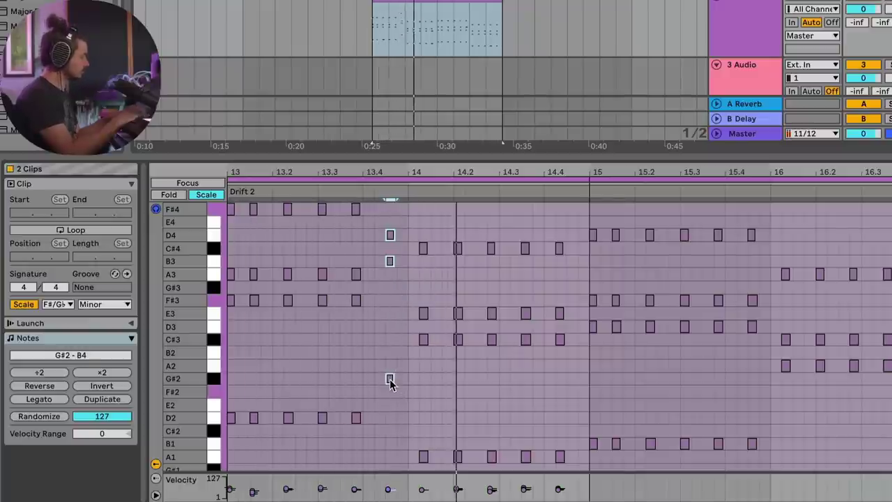
drag(390, 378, 391, 394)
click(373, 193)
click(264, 179)
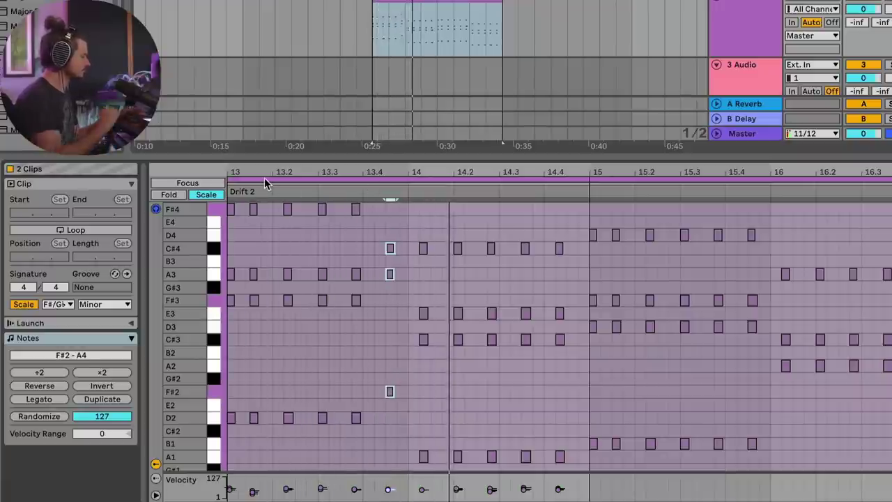
Revoice the 14.4 chord to B3, D3, B2, G#1 and the 16.4 chord to C#4, E3, C#3, A1
click(547, 232)
drag(549, 234, 559, 471)
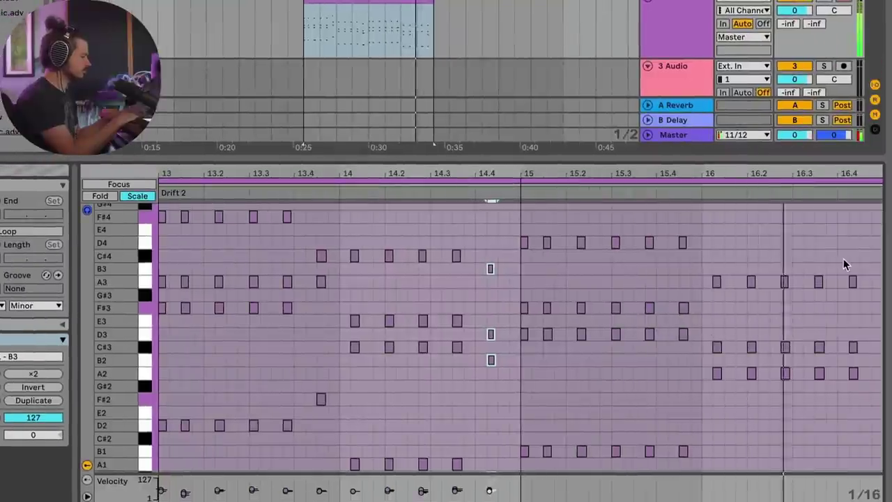
scroll(841, 250, down, 3)
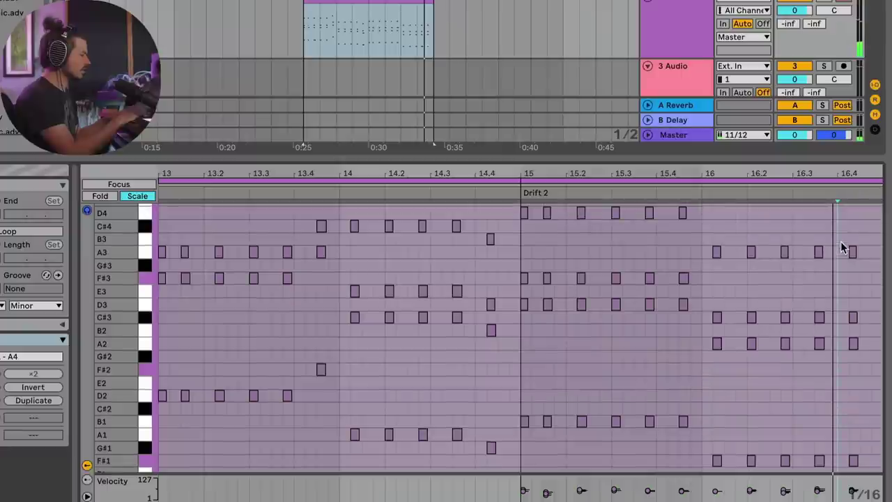
drag(840, 238, 854, 445)
scroll(491, 218, up, 3)
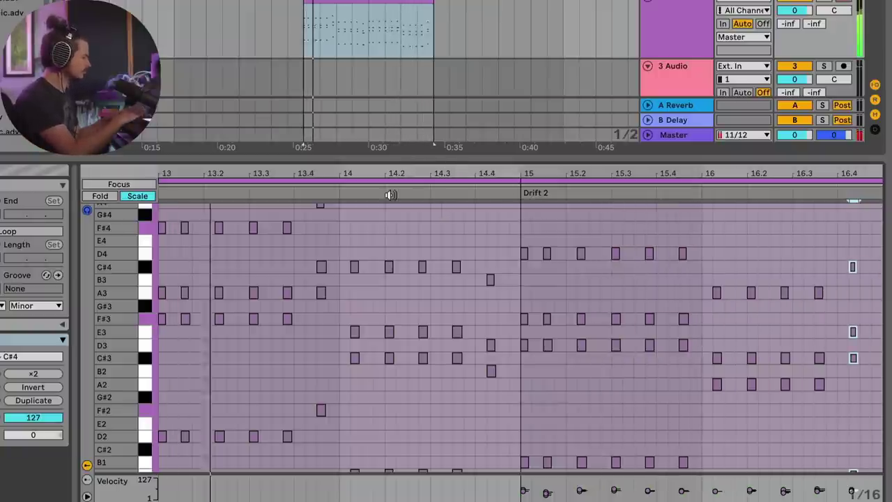
scroll(494, 286, down, 2)
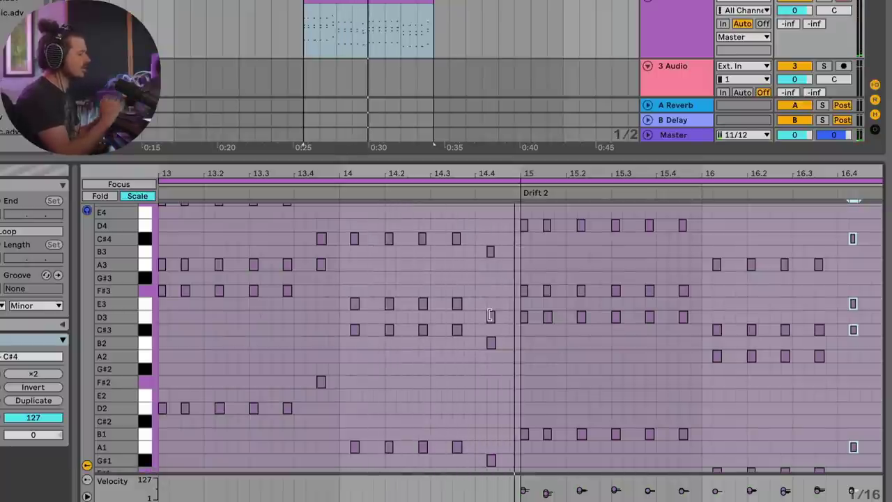
Raise the bass note of the 14.4 passing chord from G#1 to C#2
drag(491, 460, 493, 396)
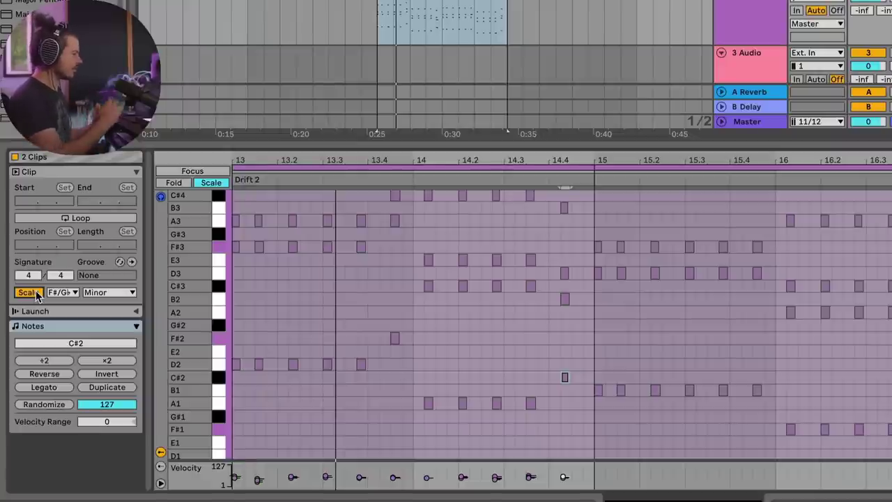
Turn off the F# minor clip scale, show all semitones, and lower the selected note to C2
click(28, 292)
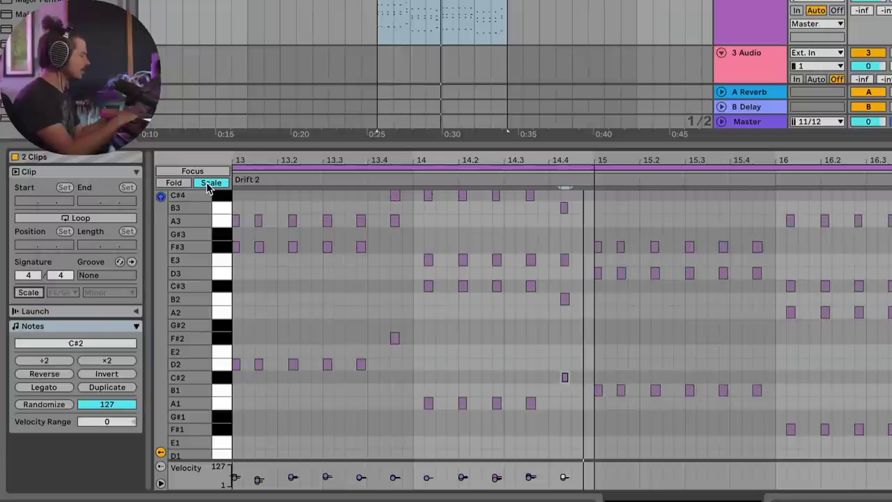
click(207, 185)
scroll(576, 269, down, 5)
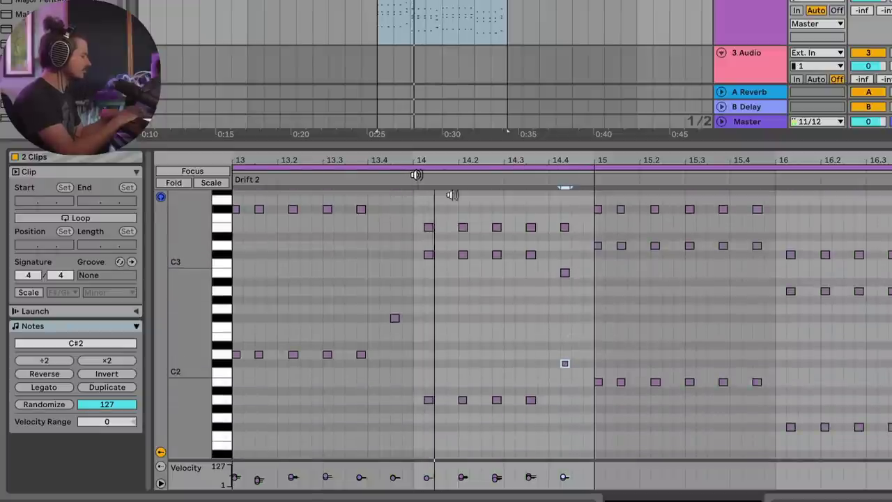
drag(566, 369, 568, 390)
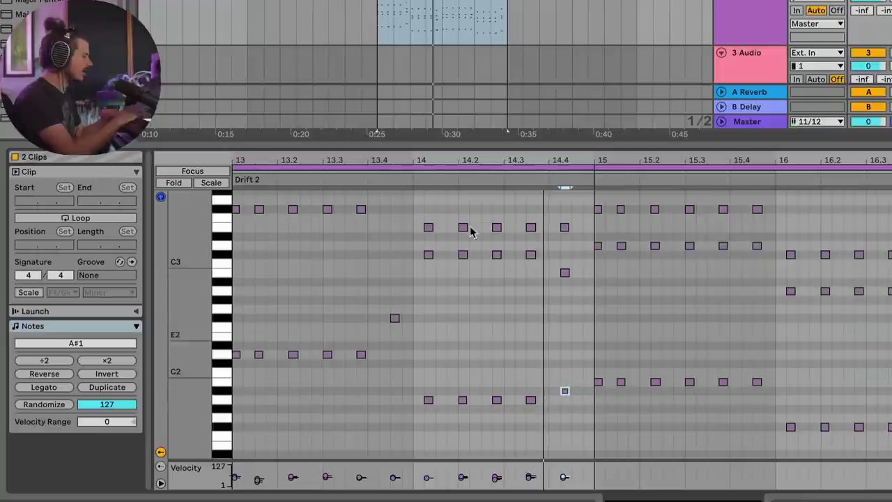
click(413, 171)
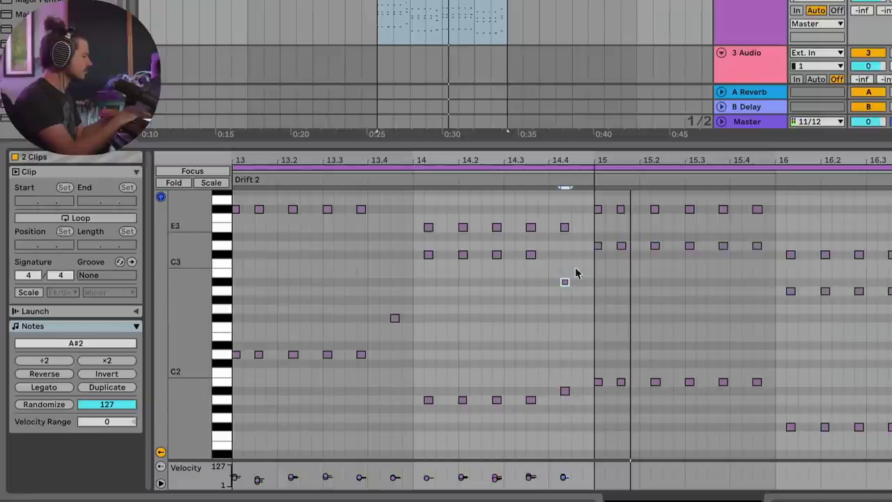
Replay bar 14 to audition the chromatic 14.4 chord and select its A#2 note
scroll(565, 299, up, 3)
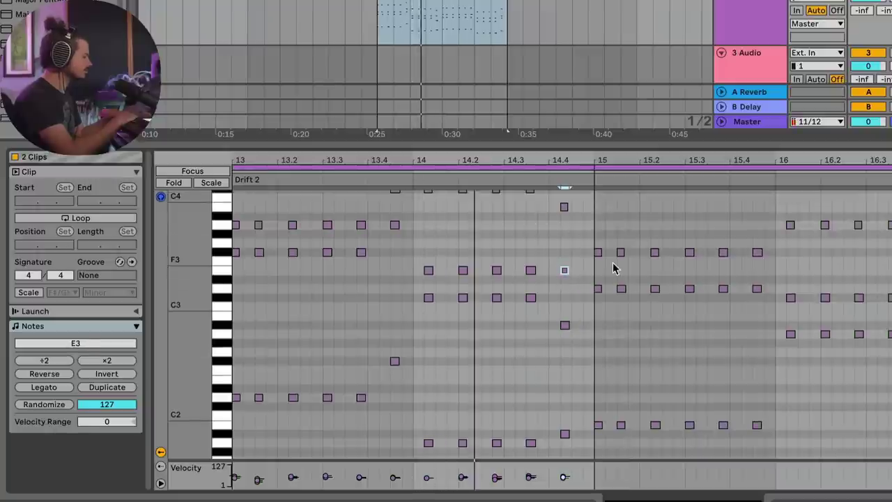
scroll(612, 262, down, 2)
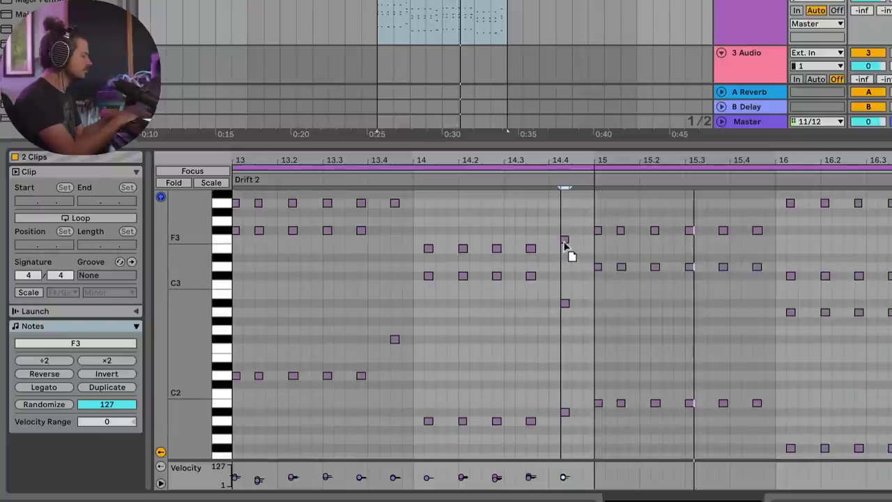
click(414, 173)
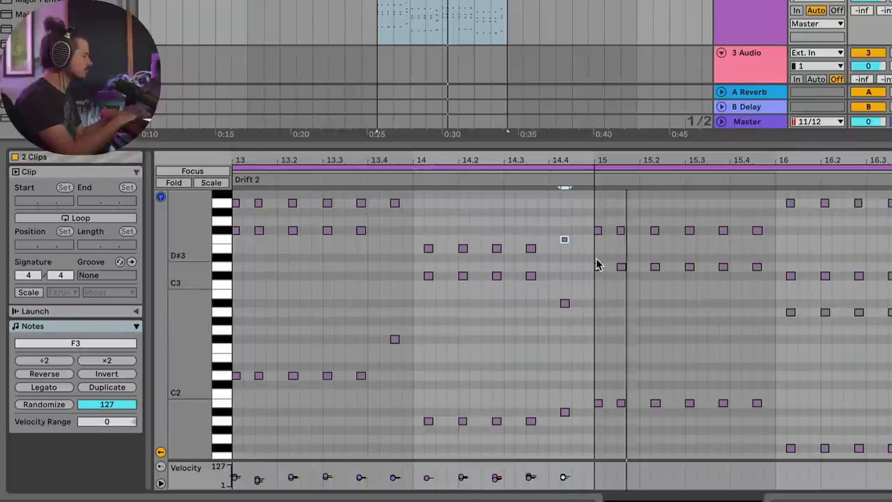
scroll(589, 265, up, 6)
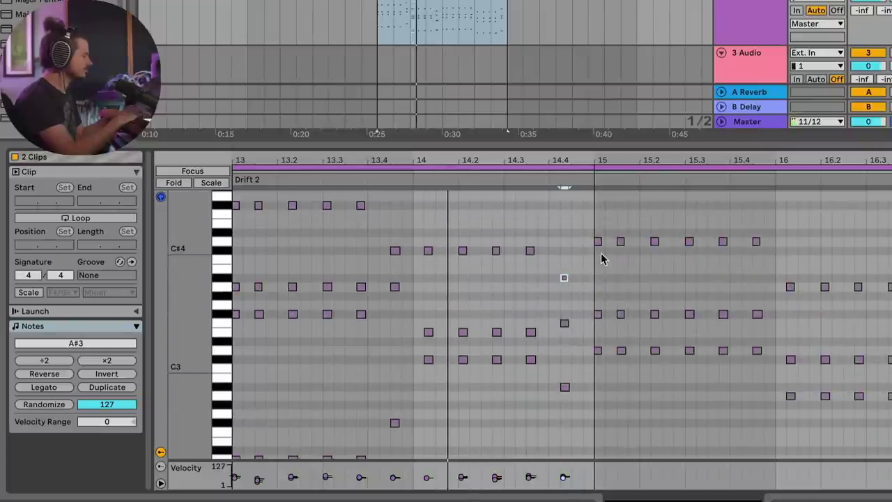
scroll(600, 253, down, 4)
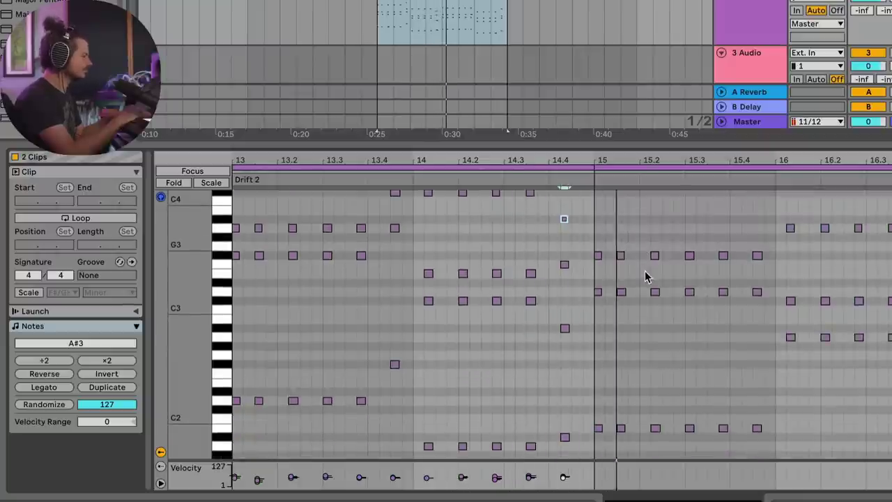
scroll(644, 272, up, 2)
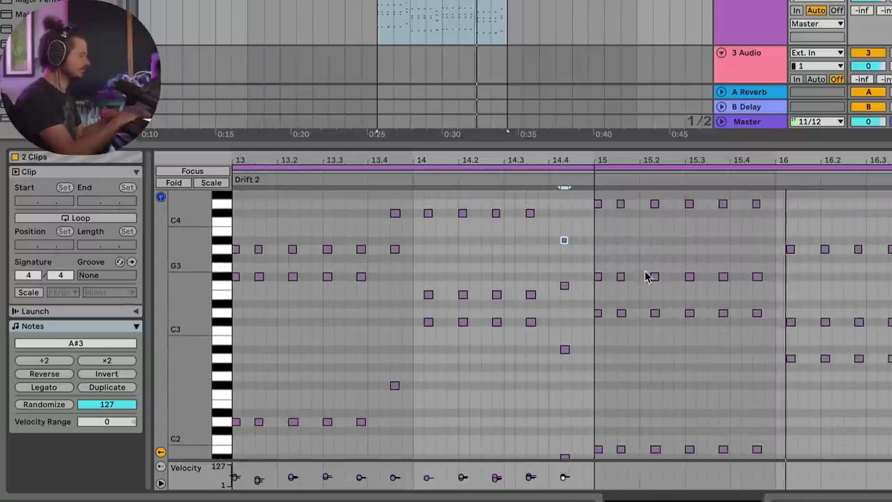
scroll(645, 275, down, 3)
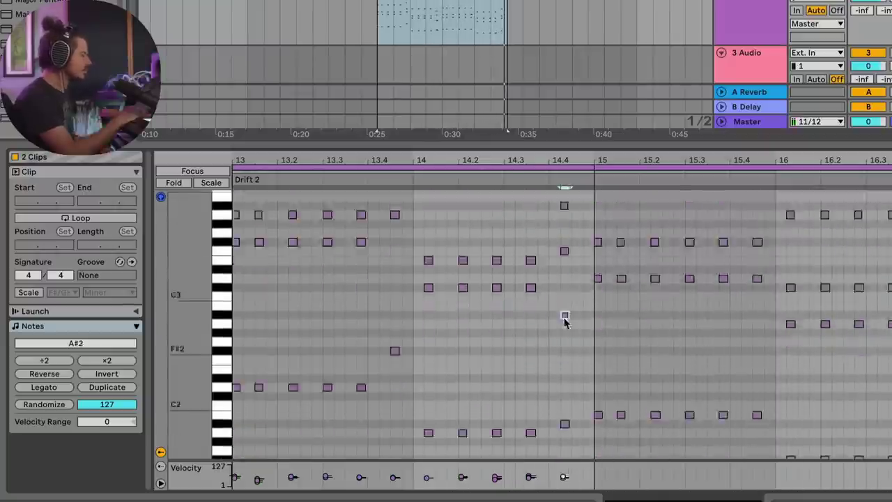
click(564, 315)
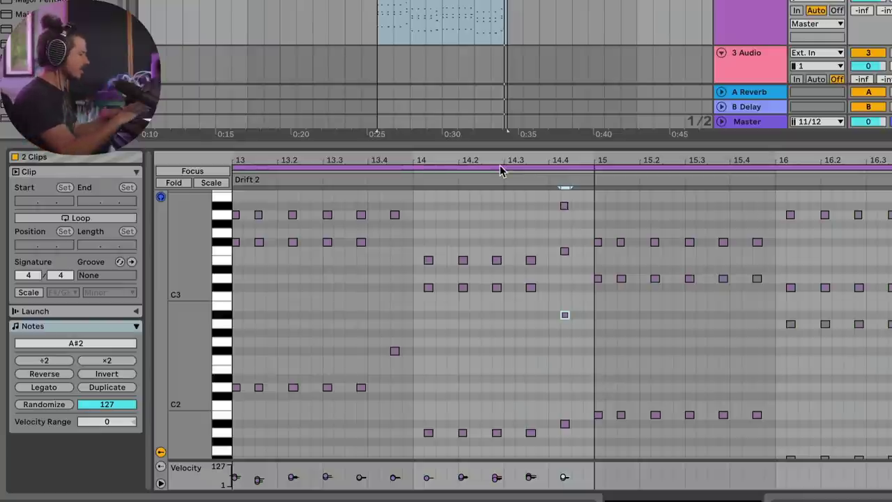
click(378, 28)
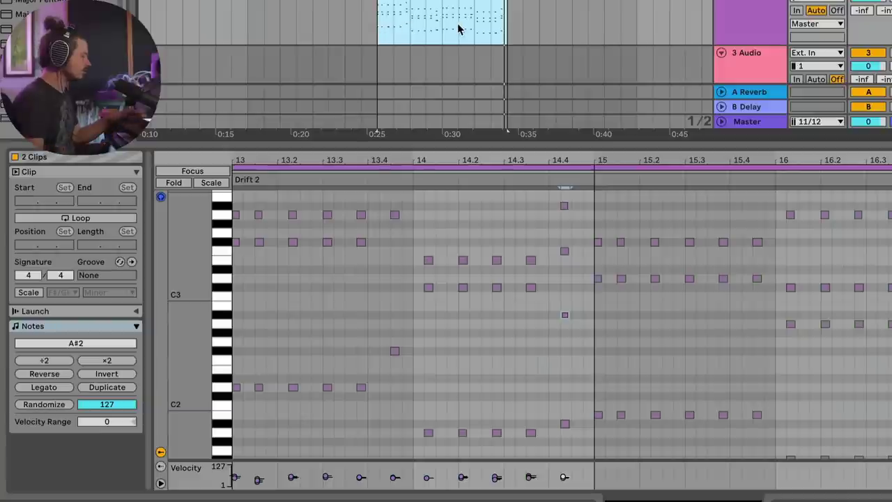